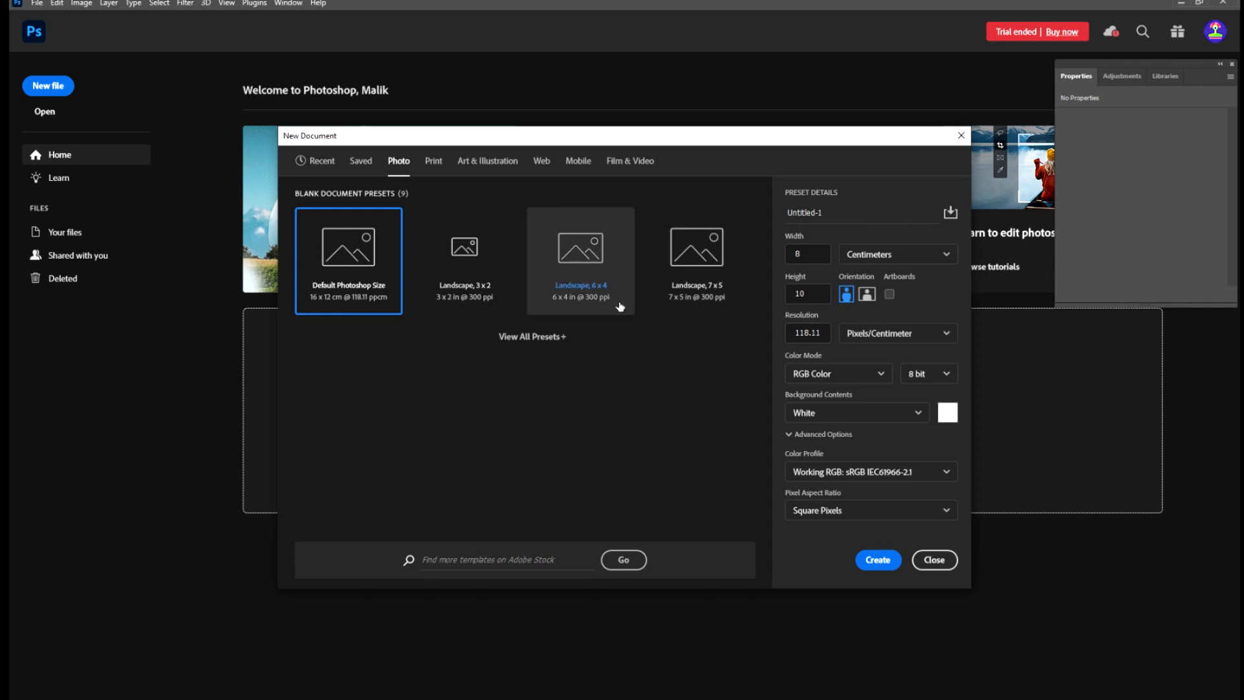
Step: Create a blank 8 × 10 cm document with the resolution set to 300 pixels/centimeter
click(821, 336)
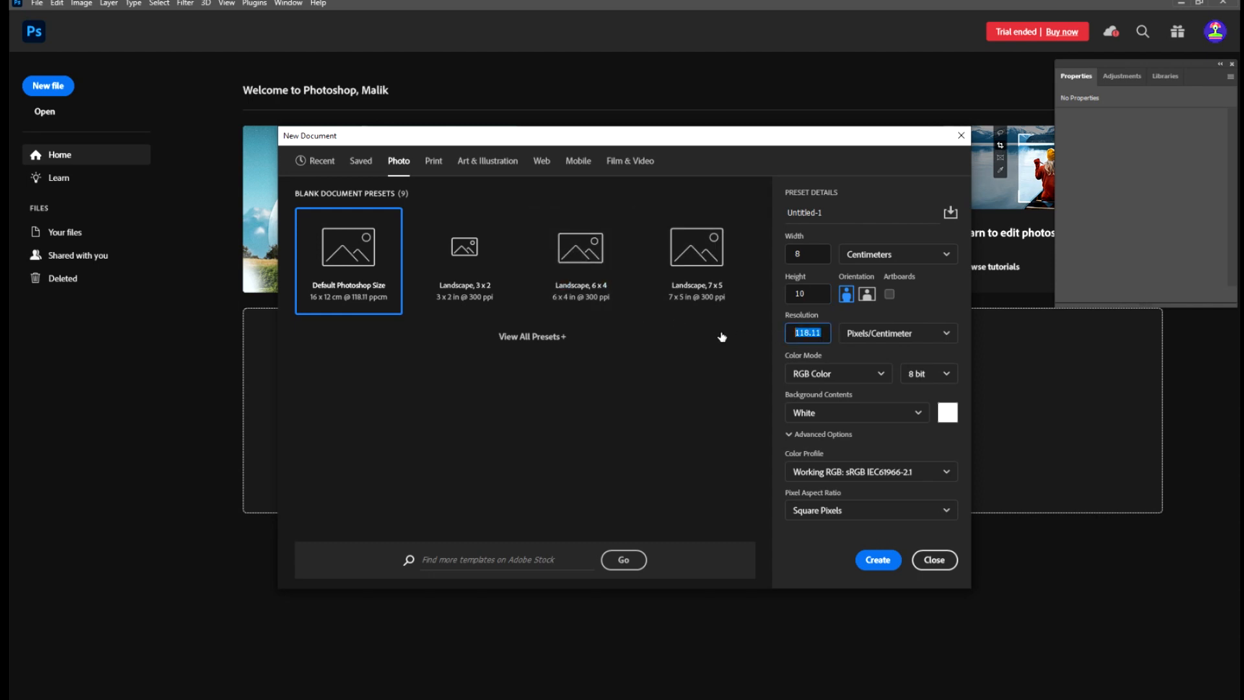
text(300)
key(Return)
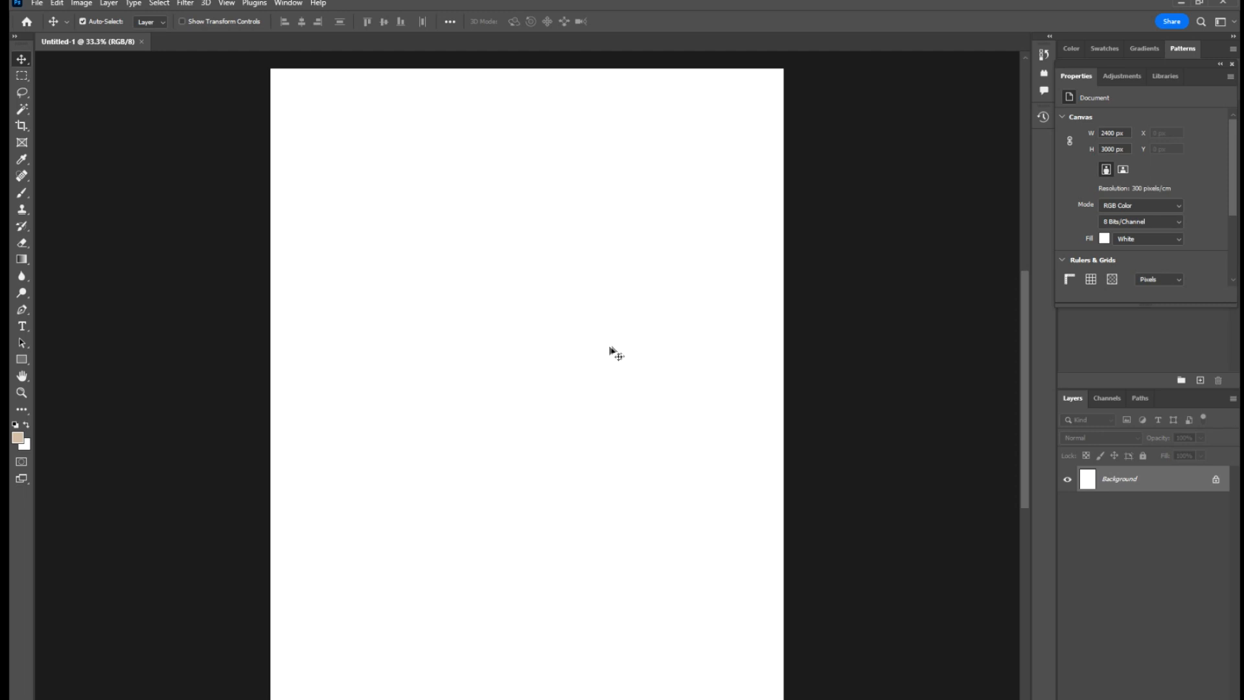
Step: Open the Bulding image from the Drone View folder
click(36, 4)
click(51, 28)
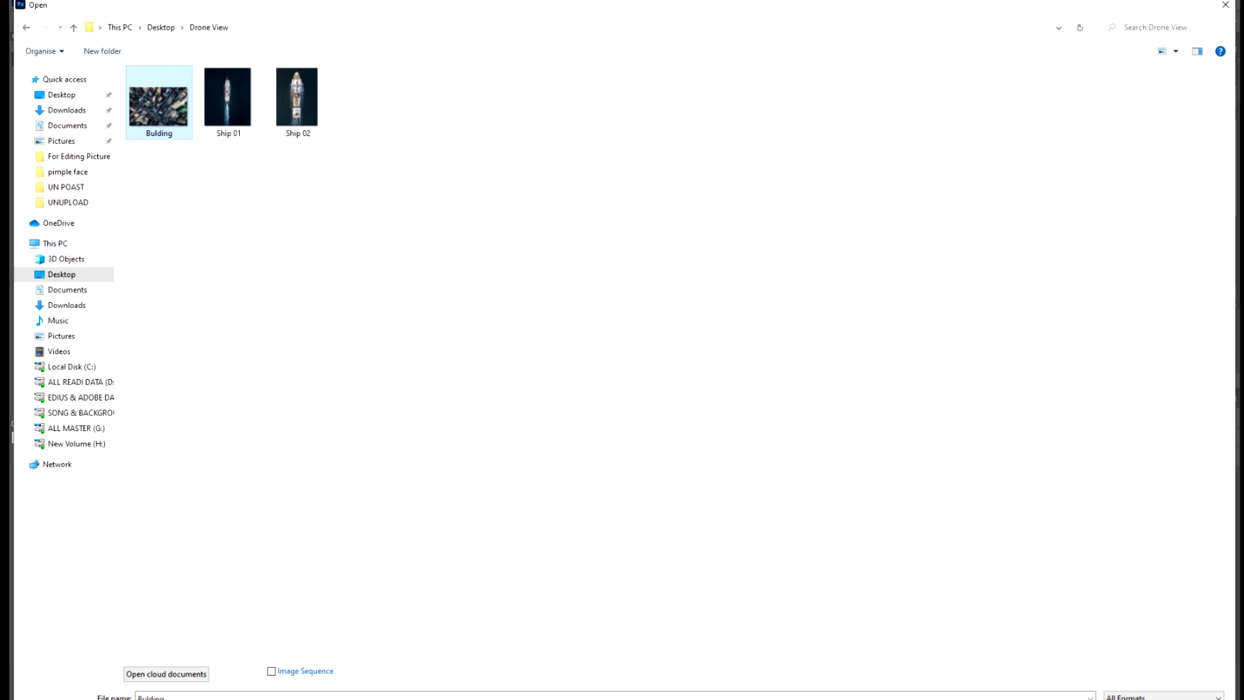
key(Return)
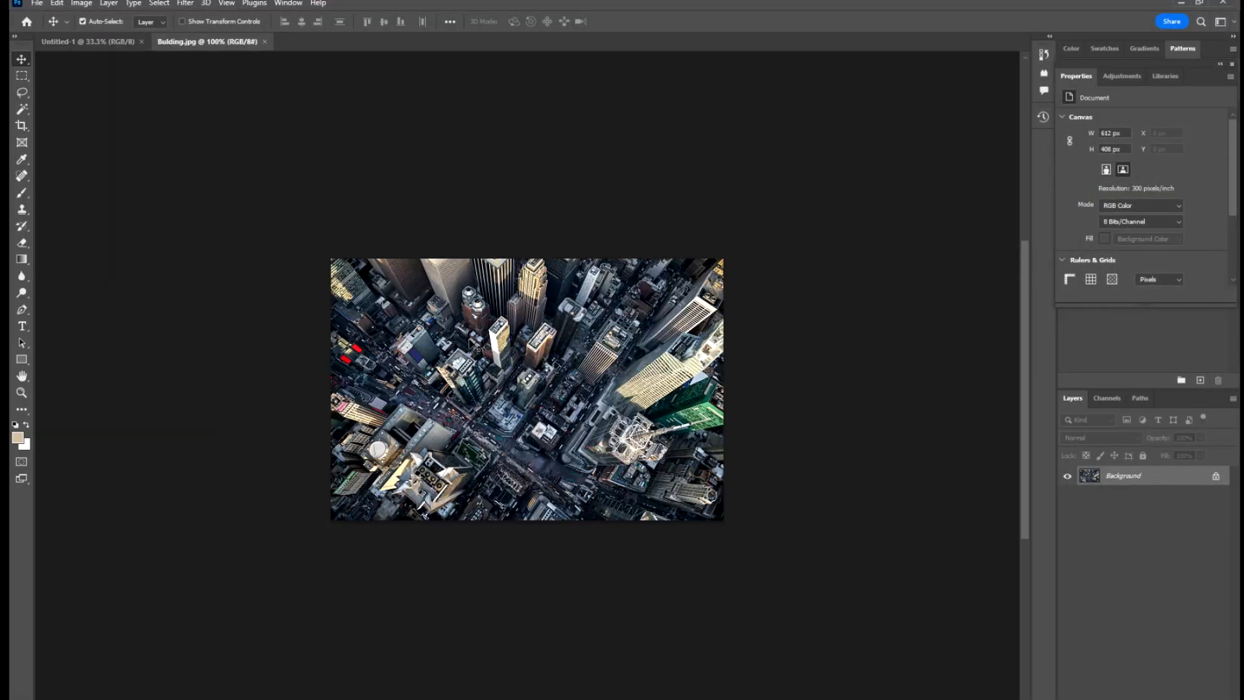
Step: Copy the entire Bulding image and paste it as a new layer in the Untitled-1 document
key(f)
key(ctrl+a)
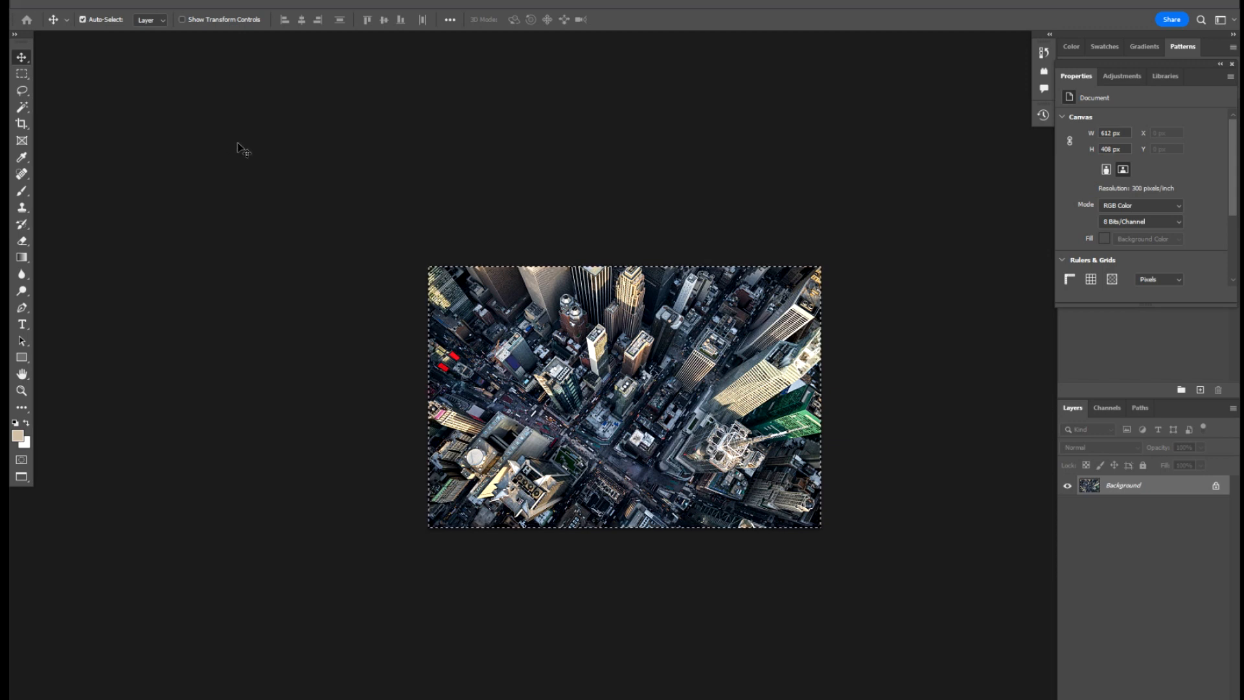
key(f)
key(f)
click(87, 42)
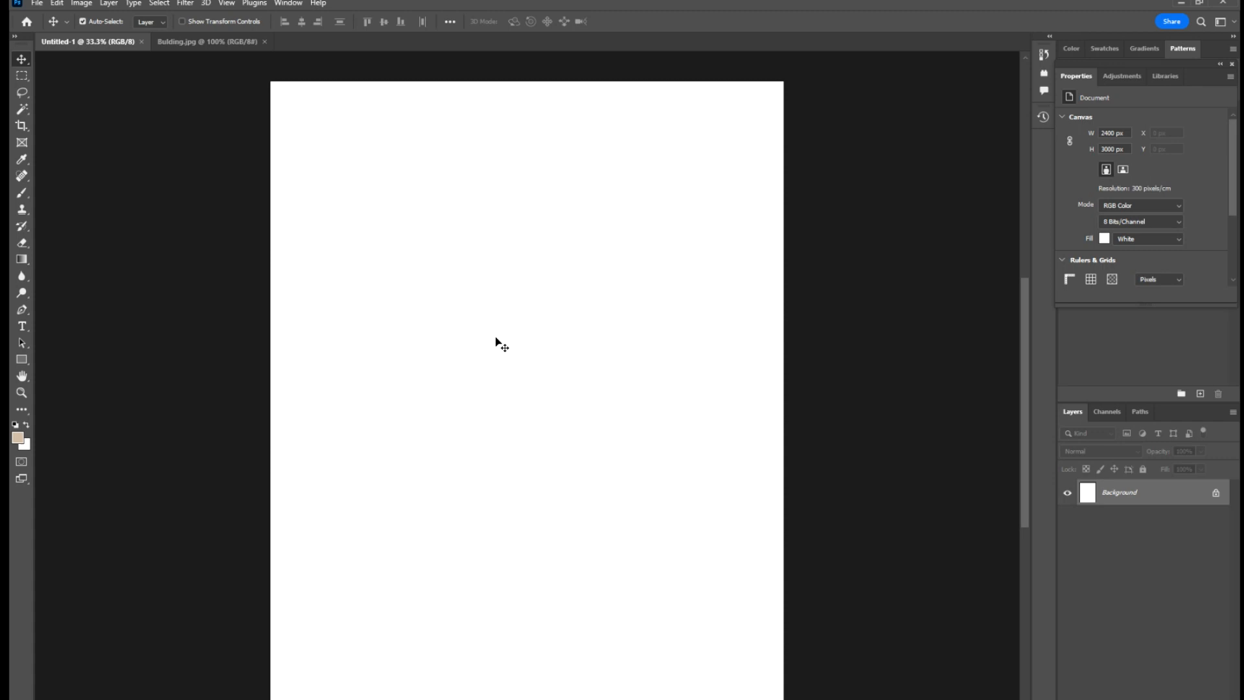
key(ctrl+v)
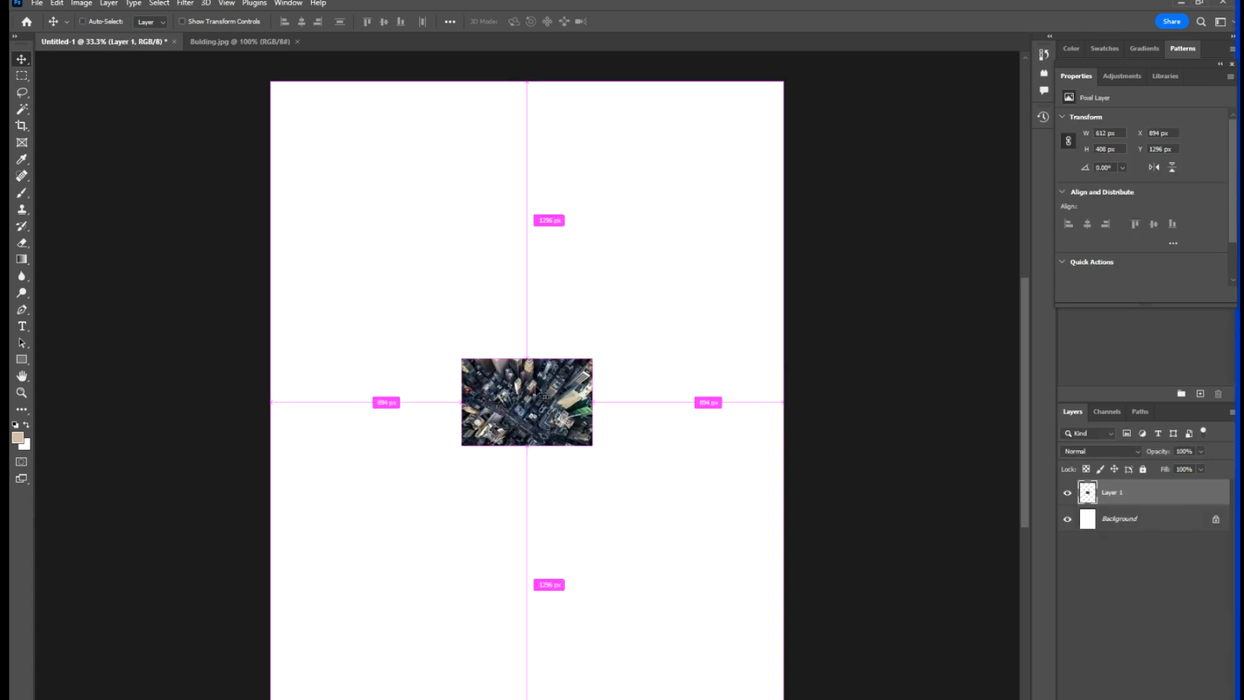
Step: Rotate the pasted city layer 90° clockwise and scale it to about 2434 × 3650 px to cover the canvas
key(ctrl+t)
right_click(546, 403)
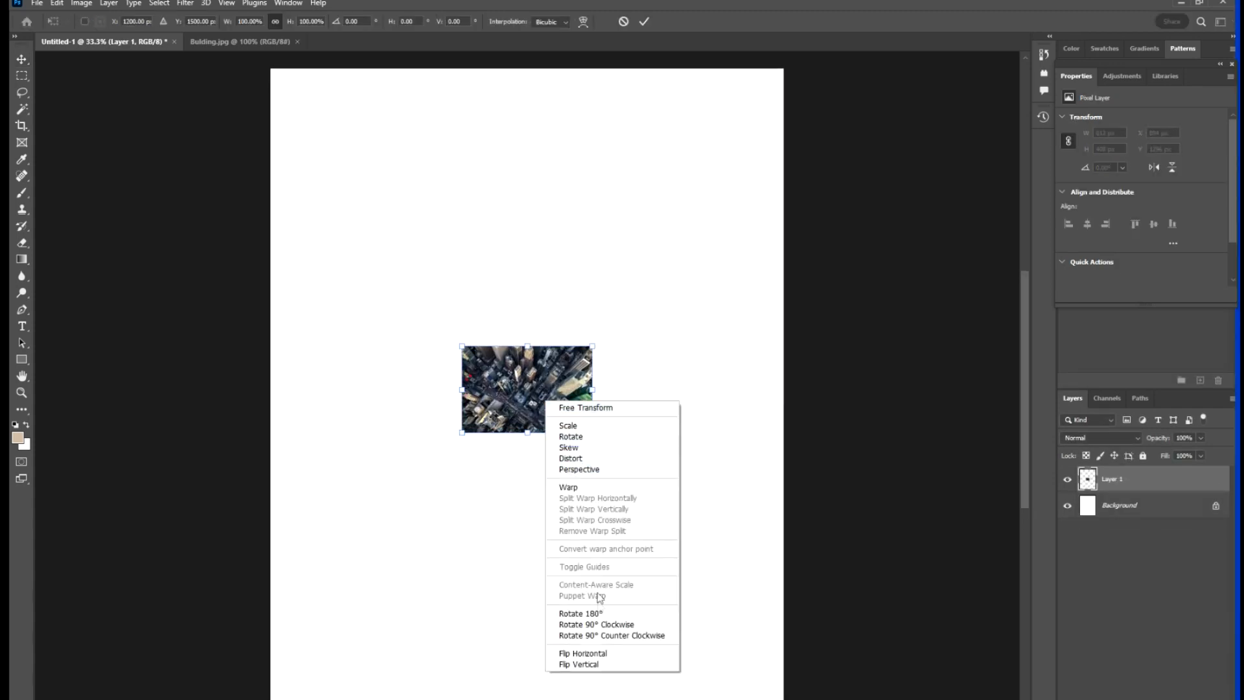
click(601, 620)
key(ctrl+minus)
drag(561, 439, 771, 633)
key(Return)
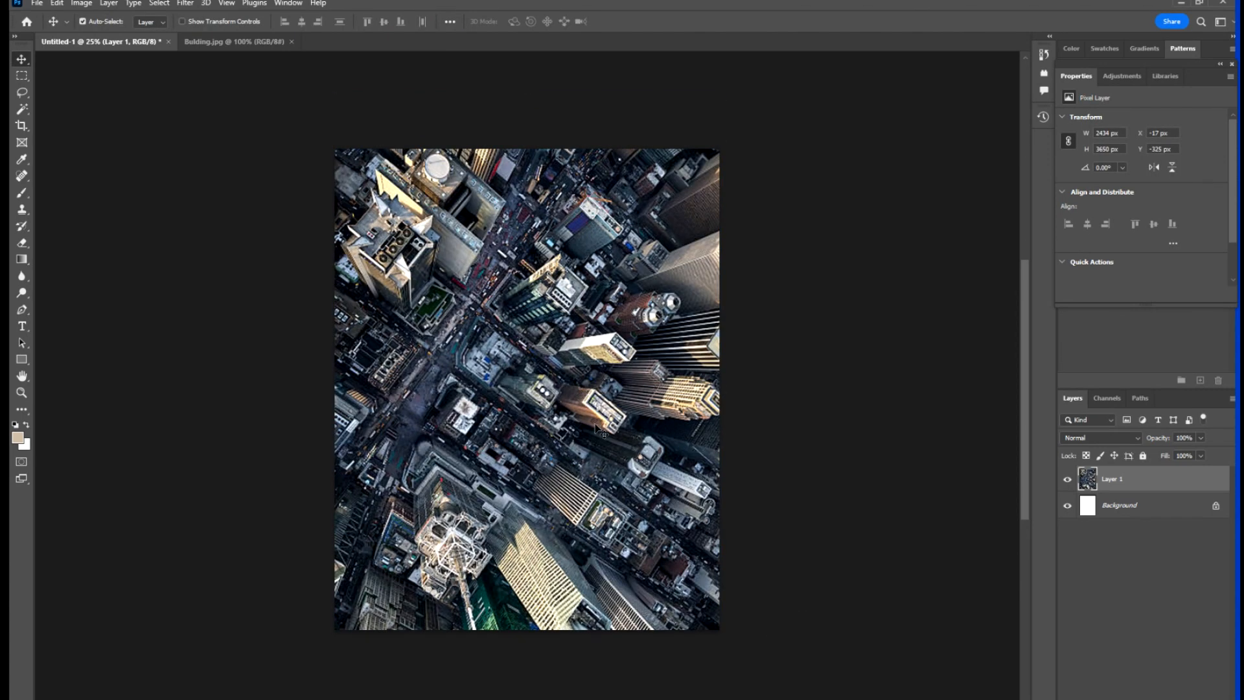
key(f)
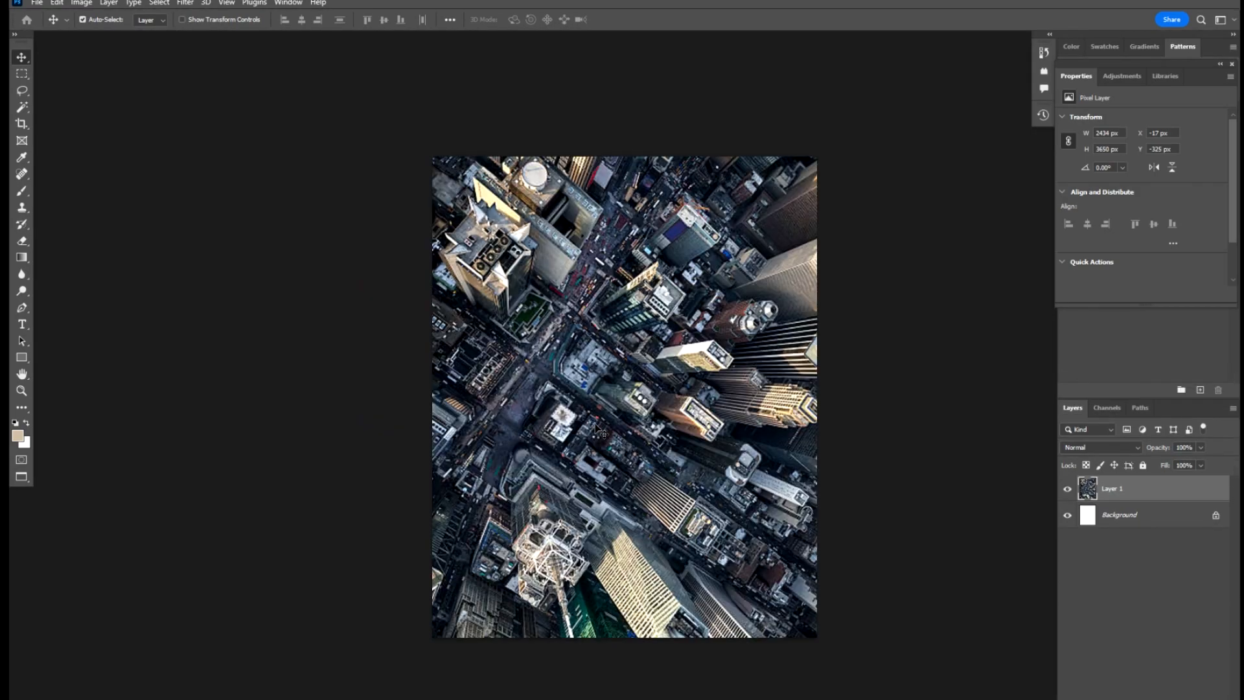
key(f)
key(f)
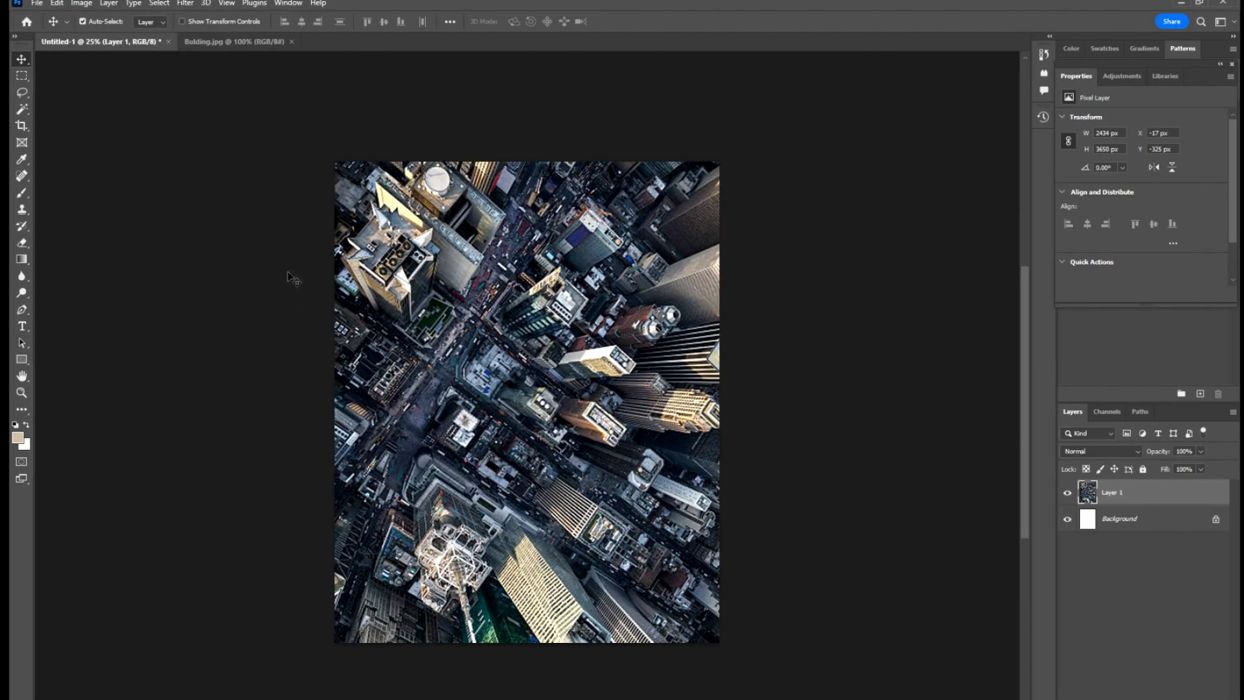
Step: Open the Ship 01 image from the Drone View folder
key(ctrl+o)
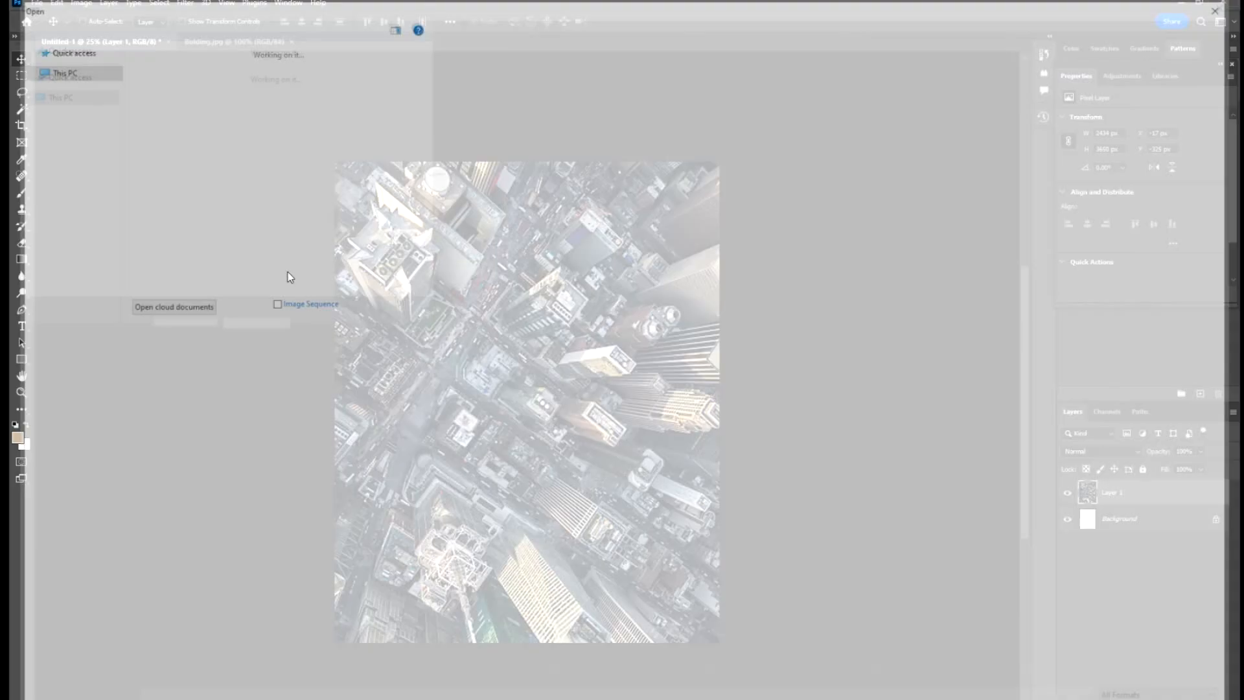
click(238, 120)
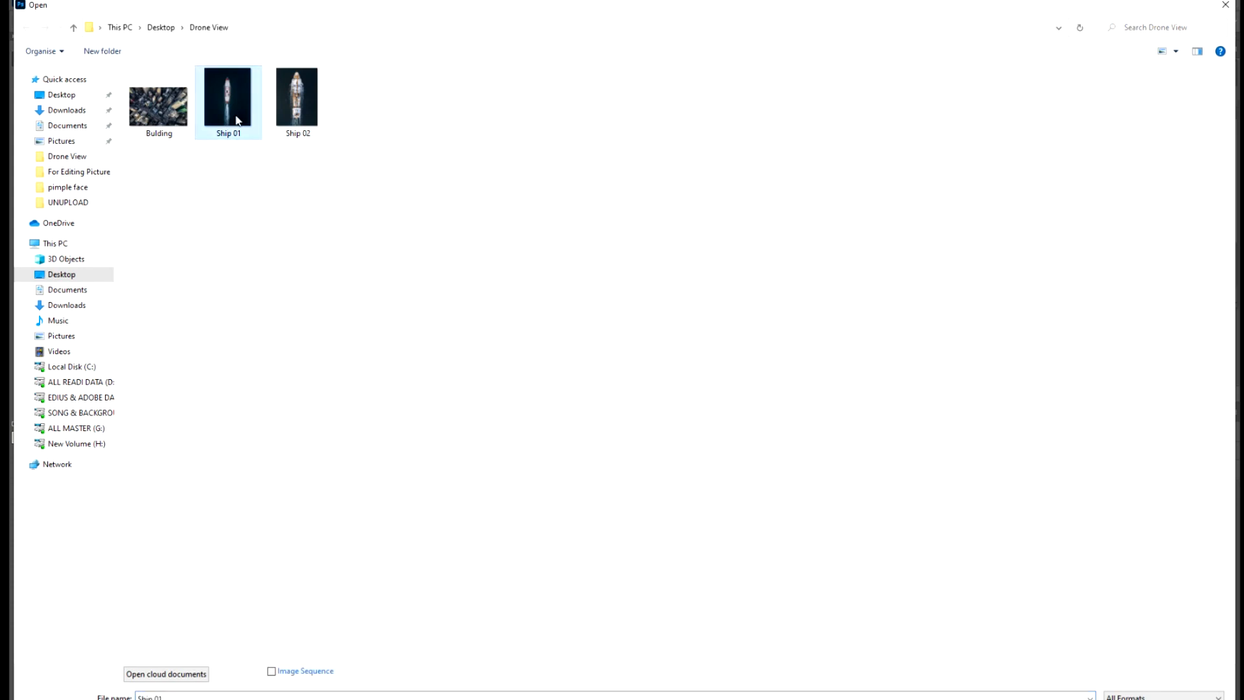
double_click(238, 120)
Step: Copy the entire Ship 01 image and paste it above the city layer in the Untitled-1 document
click(82, 21)
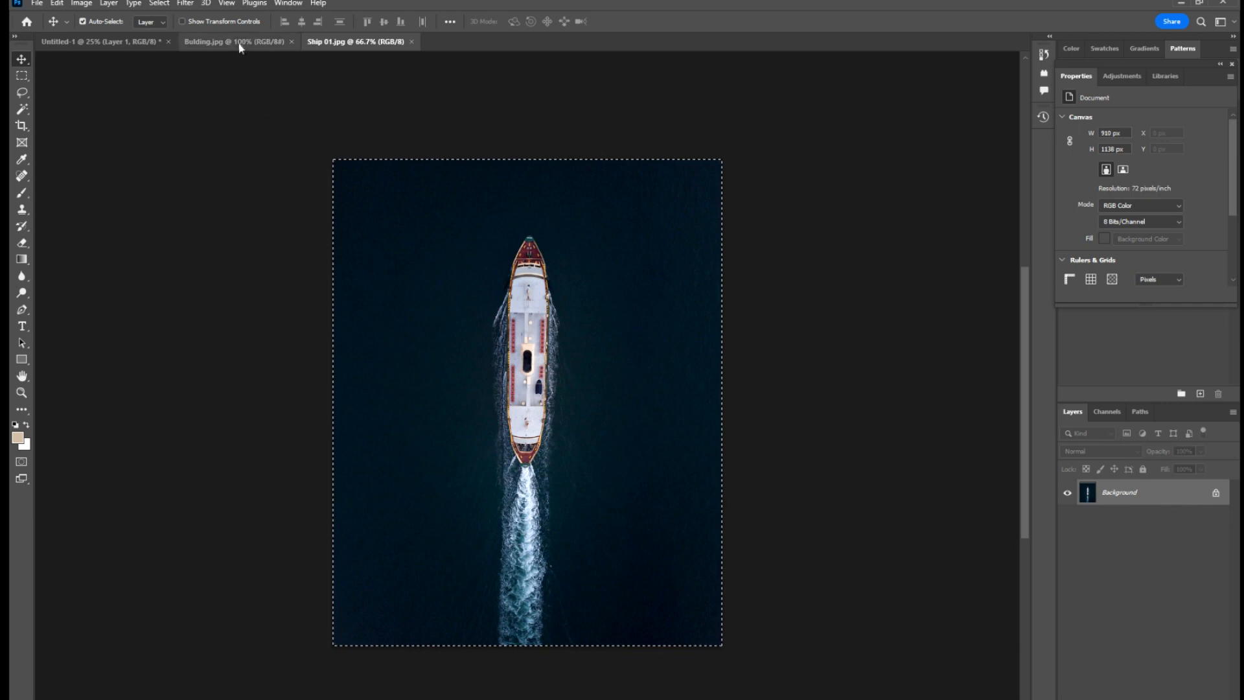
click(241, 42)
click(112, 42)
key(ctrl+v)
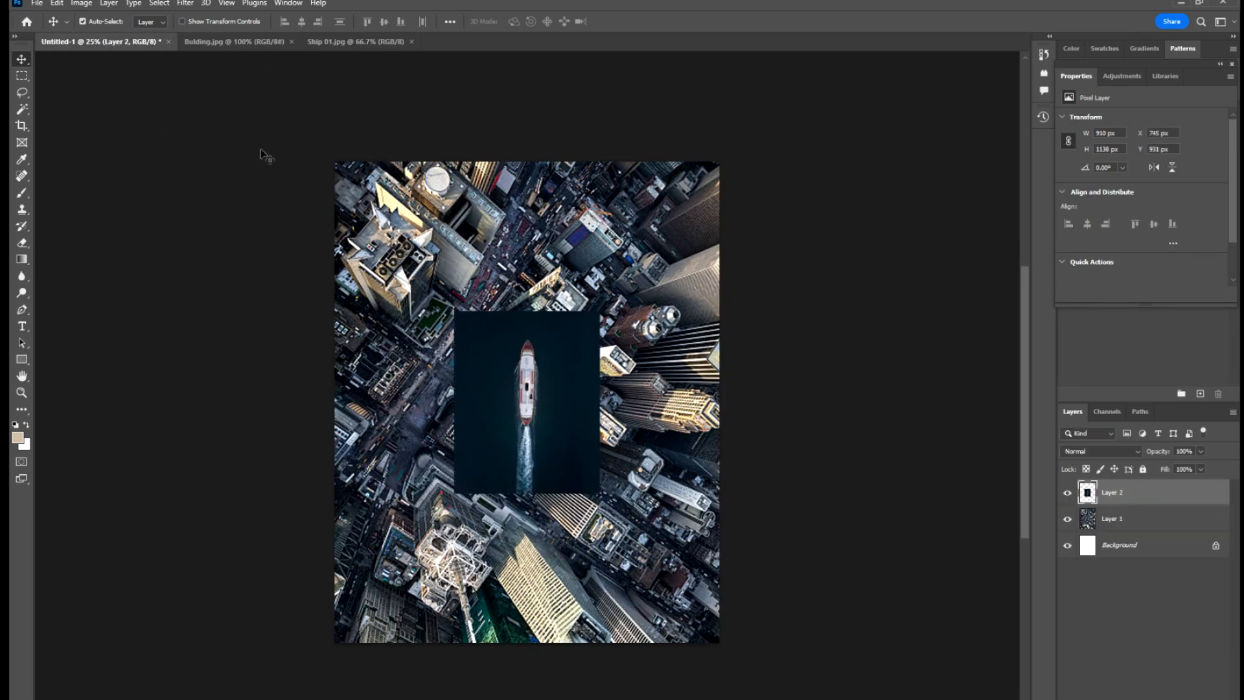
key(ctrl+t)
drag(602, 310, 646, 283)
key(Escape)
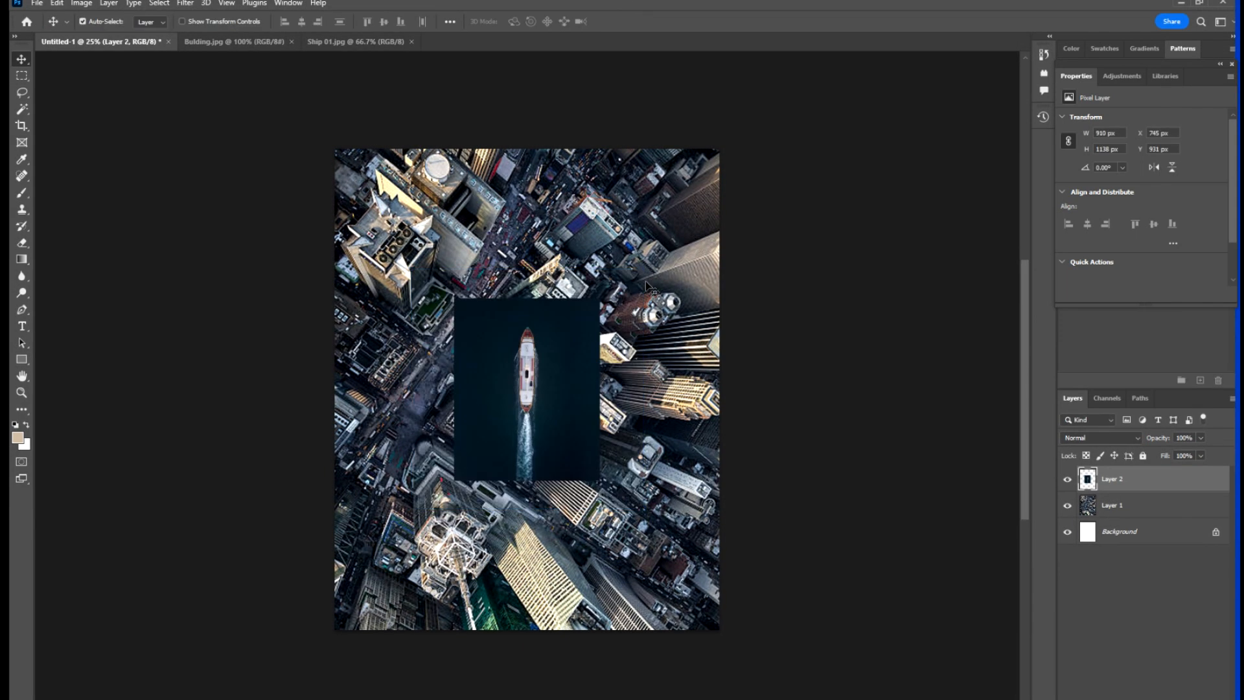
Step: Scale the ship layer to about 2468 × 3086 px so it covers the whole canvas
key(ctrl+t)
drag(600, 482, 736, 624)
key(Return)
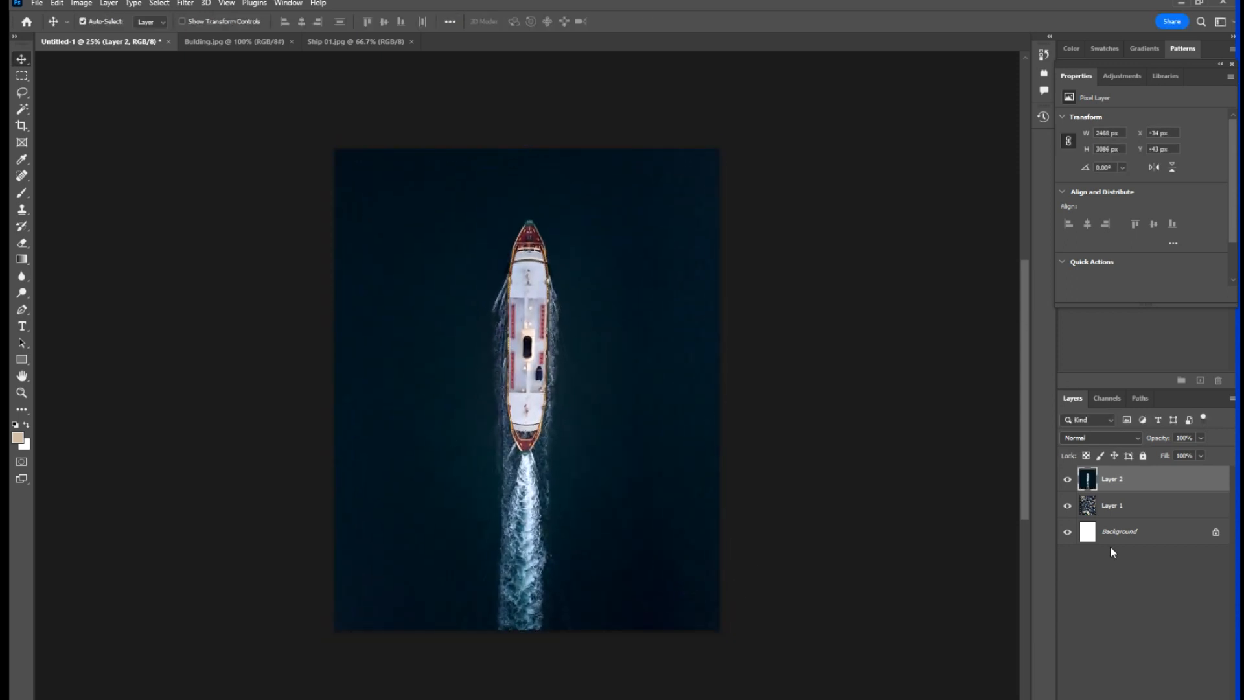
Step: Try the Screen blend mode on the ship layer, and undo it
click(1086, 436)
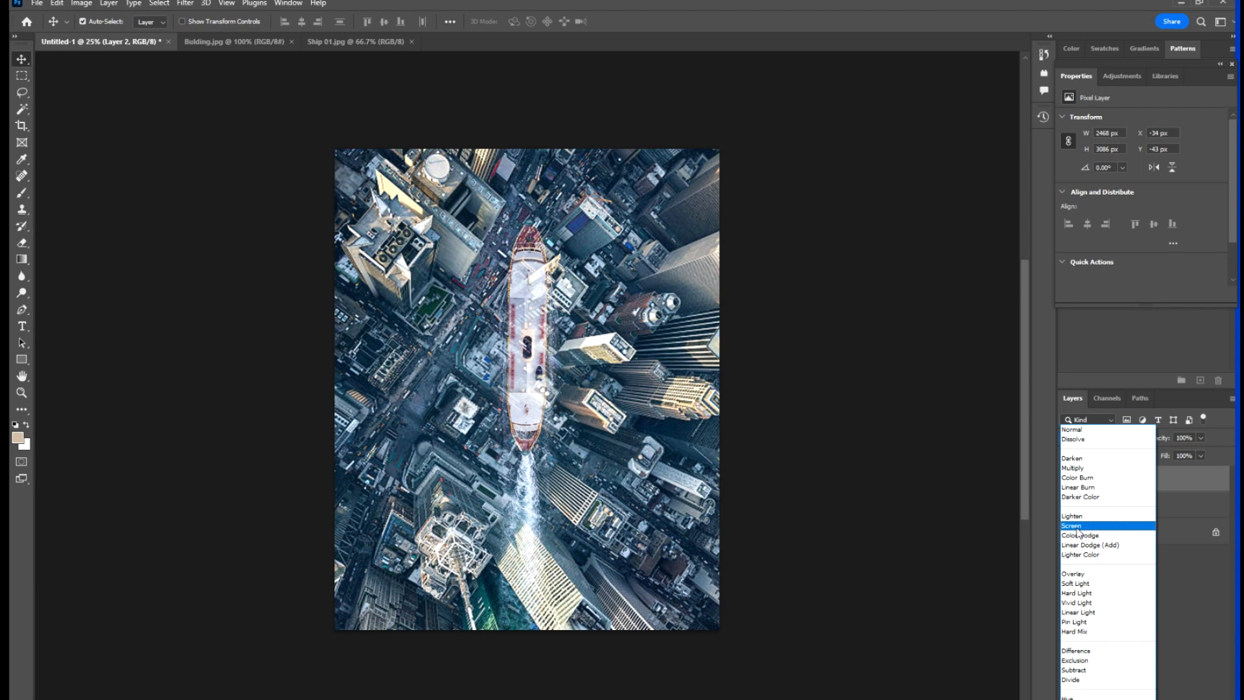
click(1078, 526)
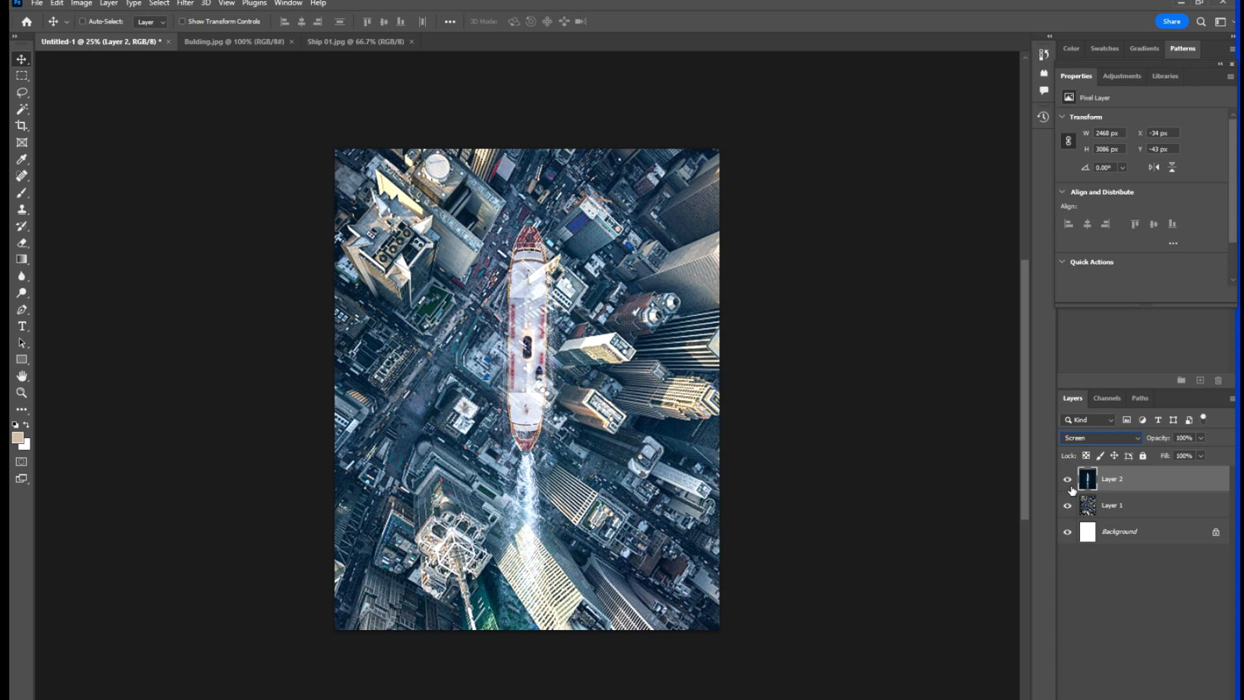
key(ctrl+z)
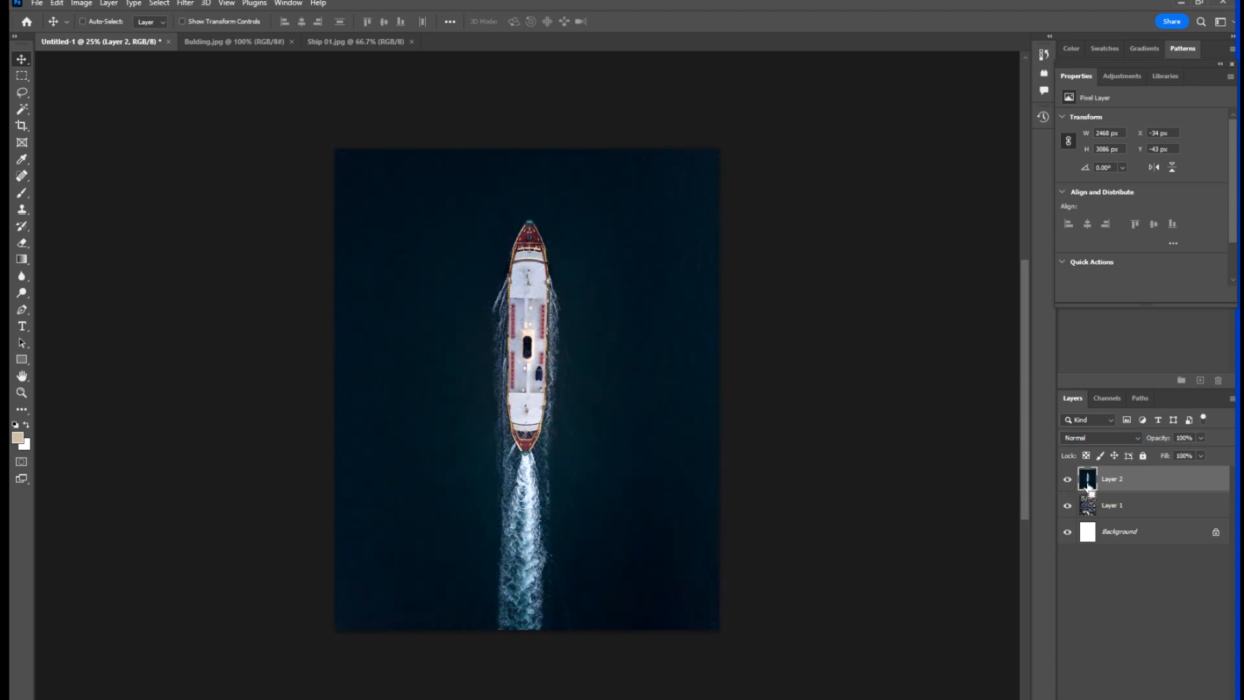
Step: Duplicate the ship layer and set the copy's blend mode to Screen
key(ctrl+j)
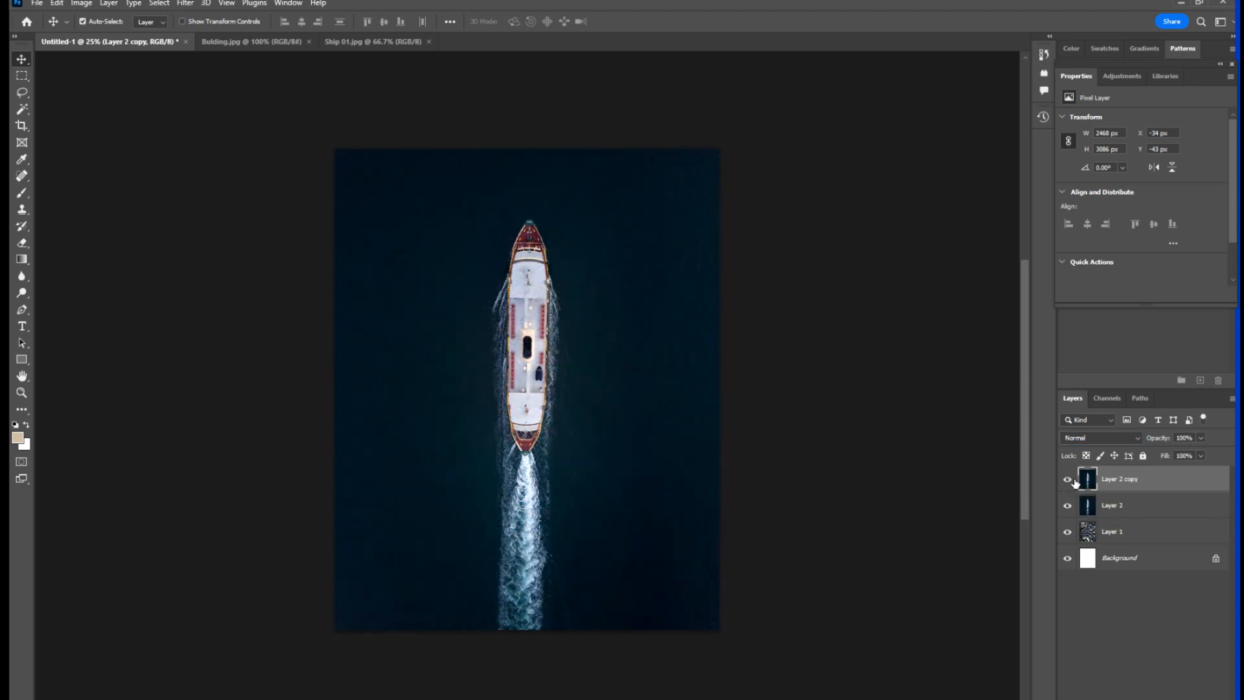
click(1080, 439)
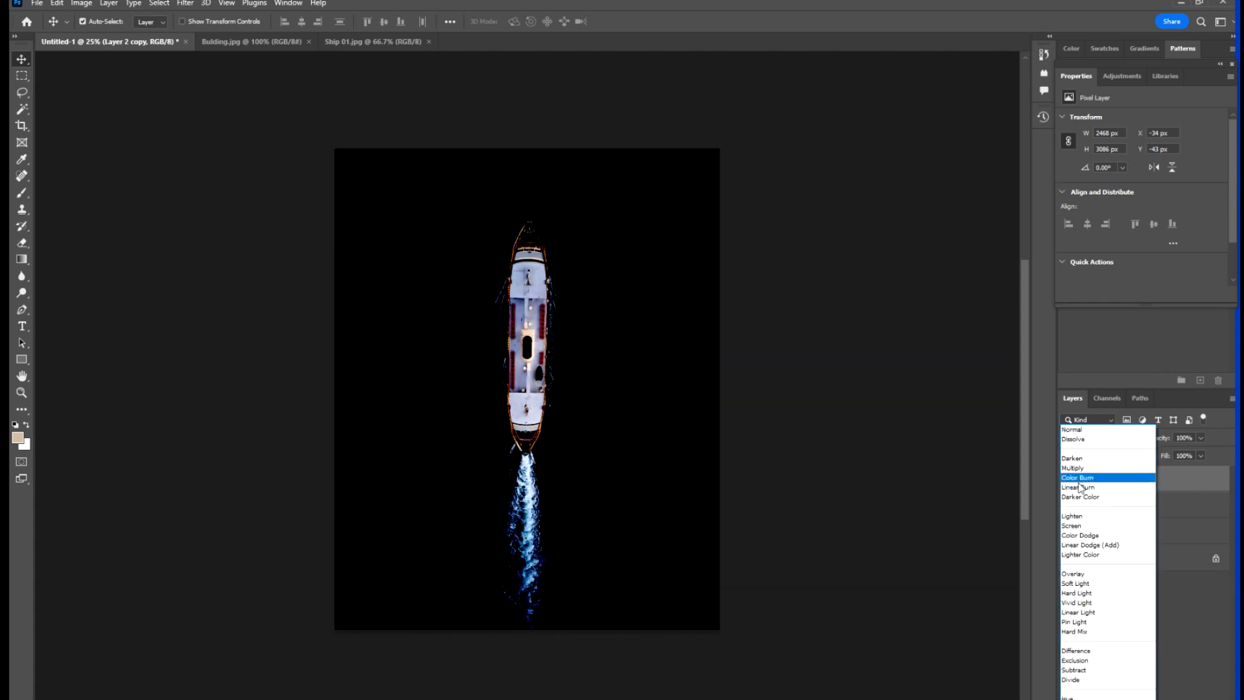
click(1077, 526)
Step: Apply a Gaussian Blur with a radius of 608.5 pixels to the original ship layer, Layer 2
click(1094, 512)
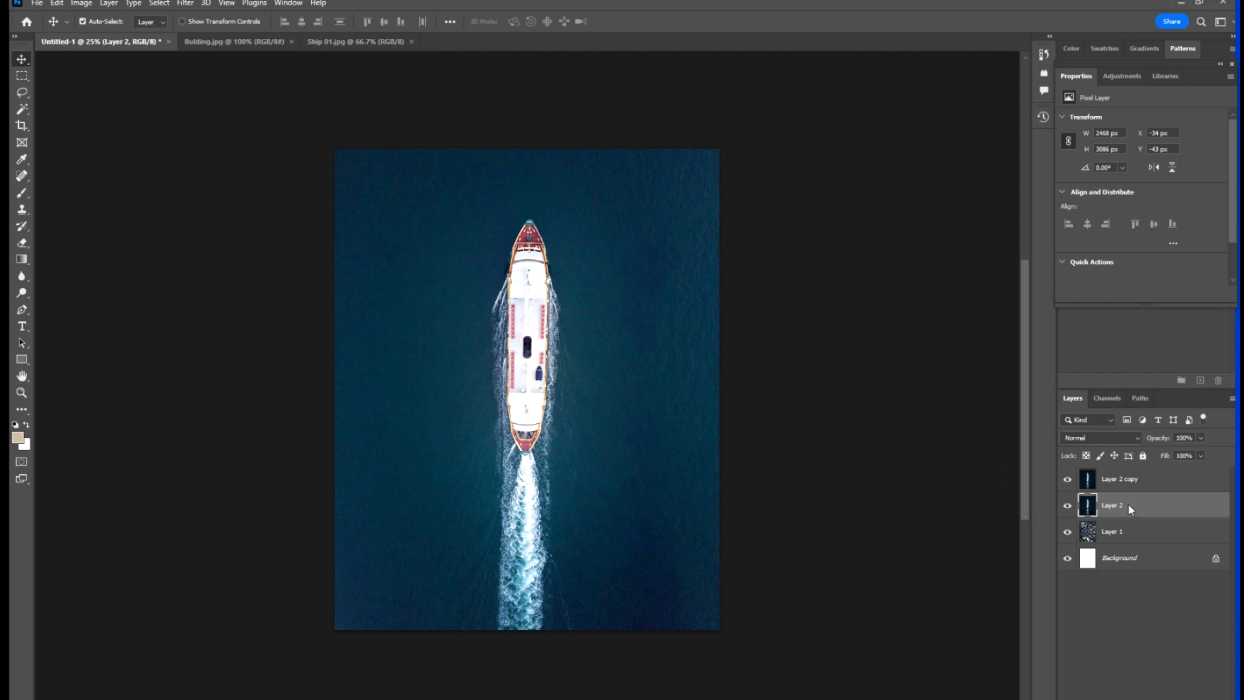
key(alt+t)
key(b)
key(Return)
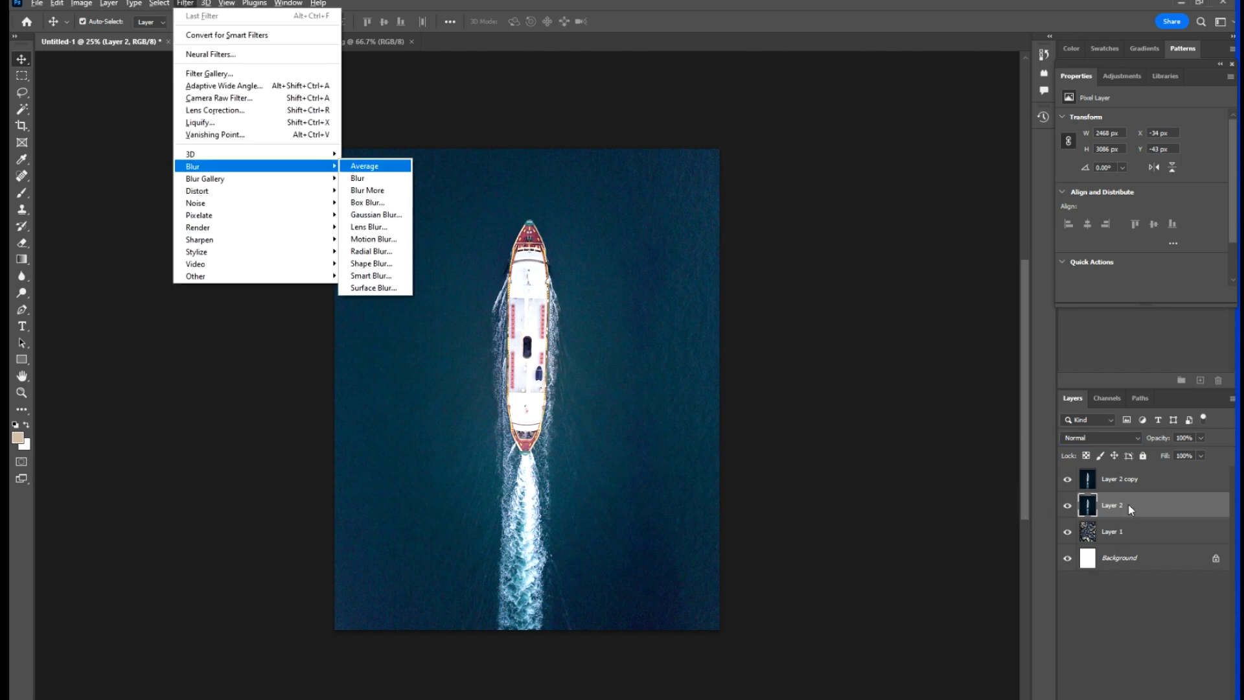
key(g)
drag(556, 358, 639, 357)
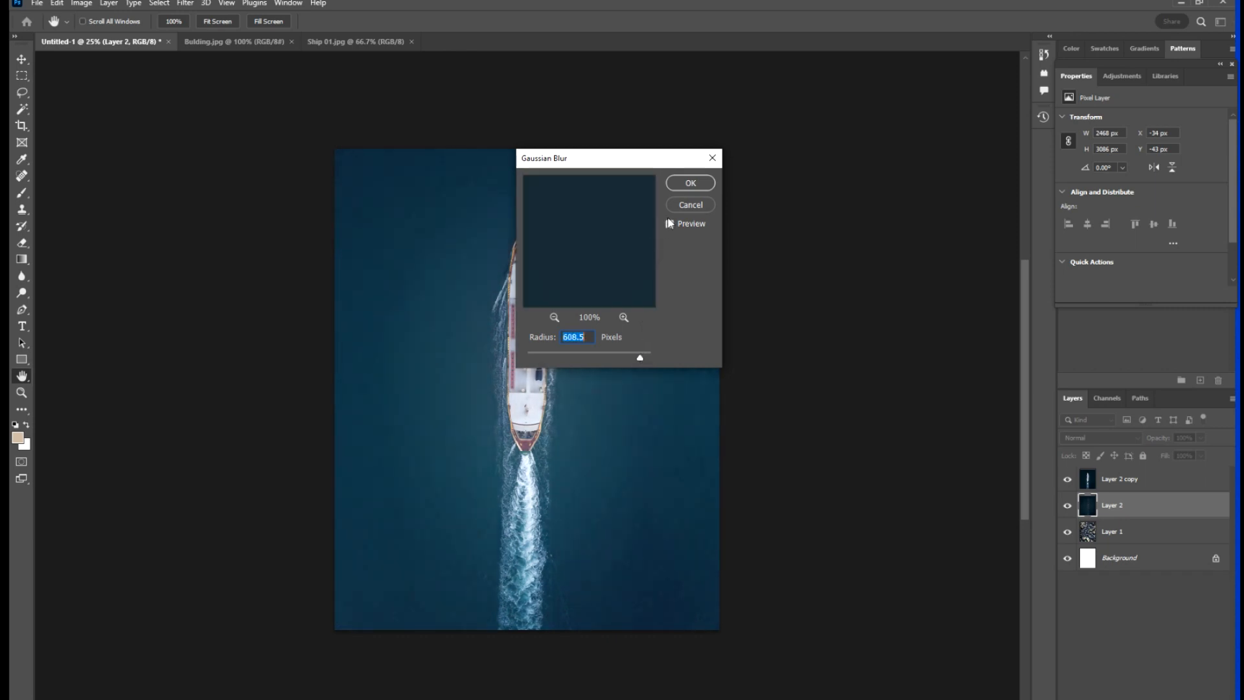
click(681, 182)
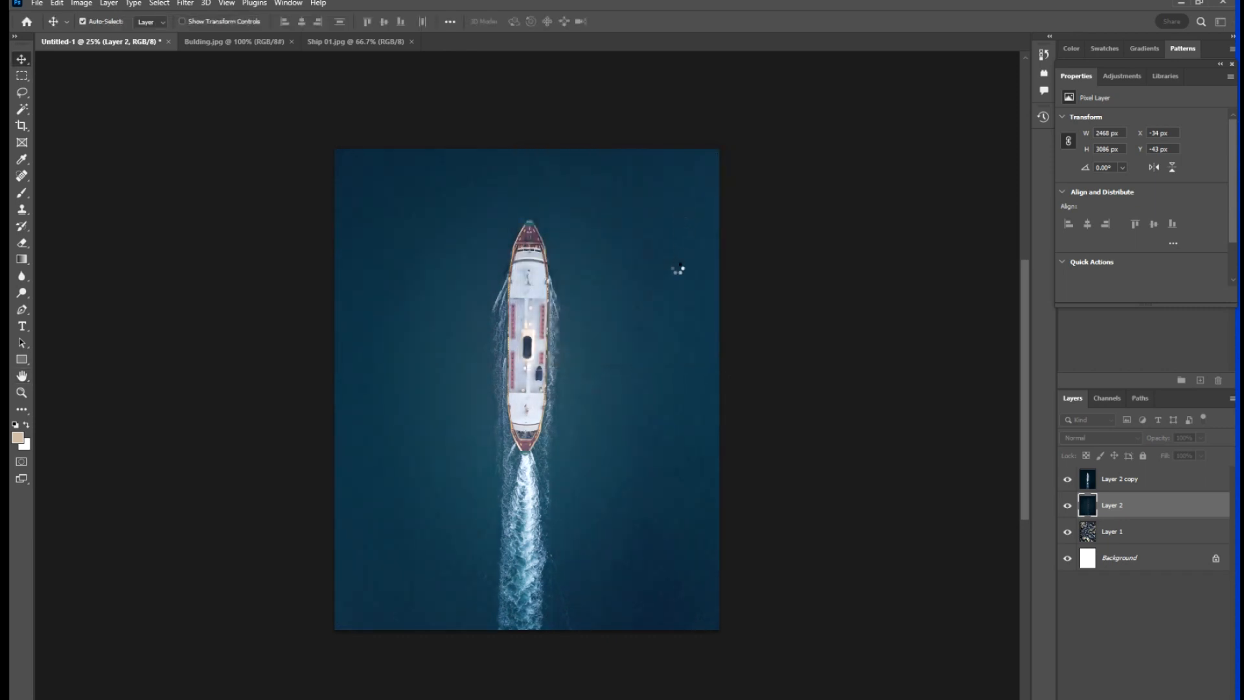
Step: Lower the fill of the blurred Layer 2 so the city shows through beneath the ship
click(1068, 485)
click(1067, 480)
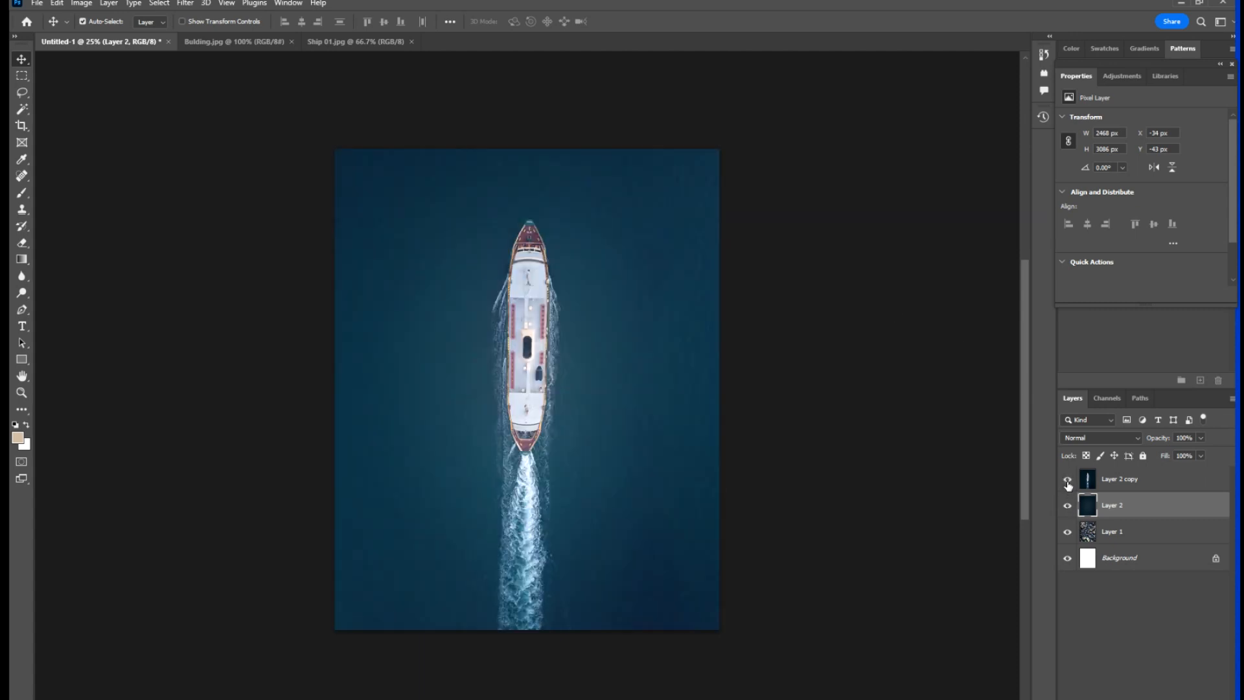
click(1068, 507)
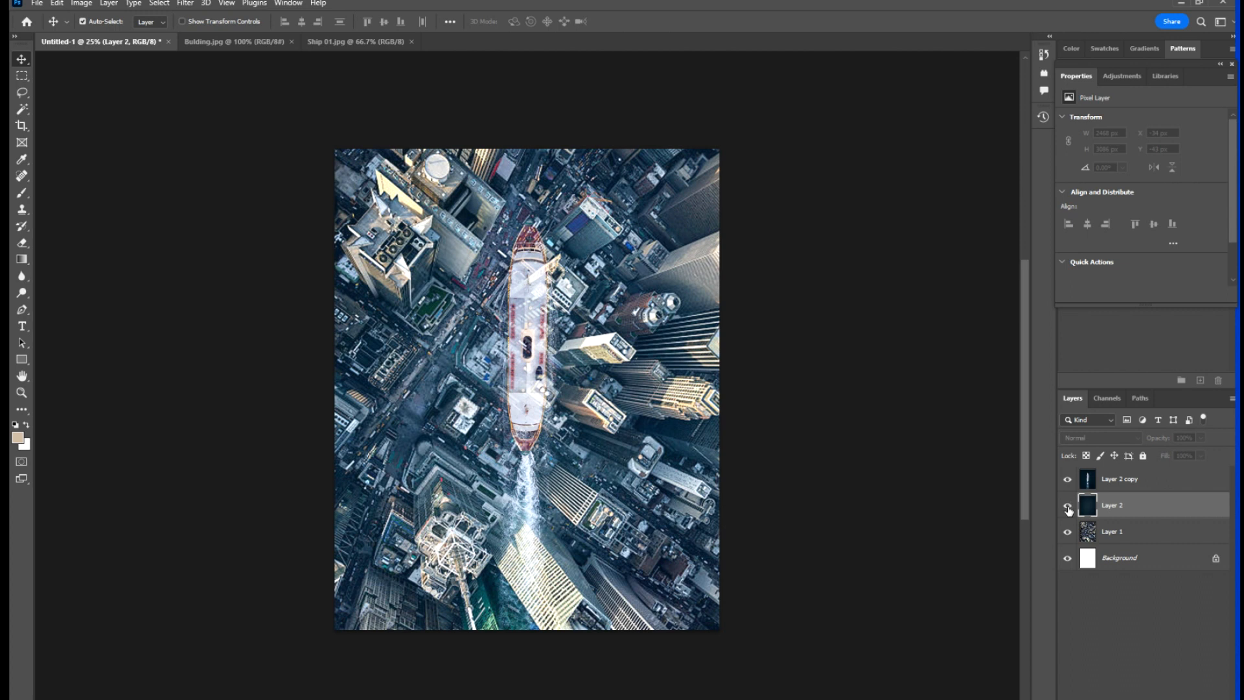
click(1068, 507)
click(1202, 455)
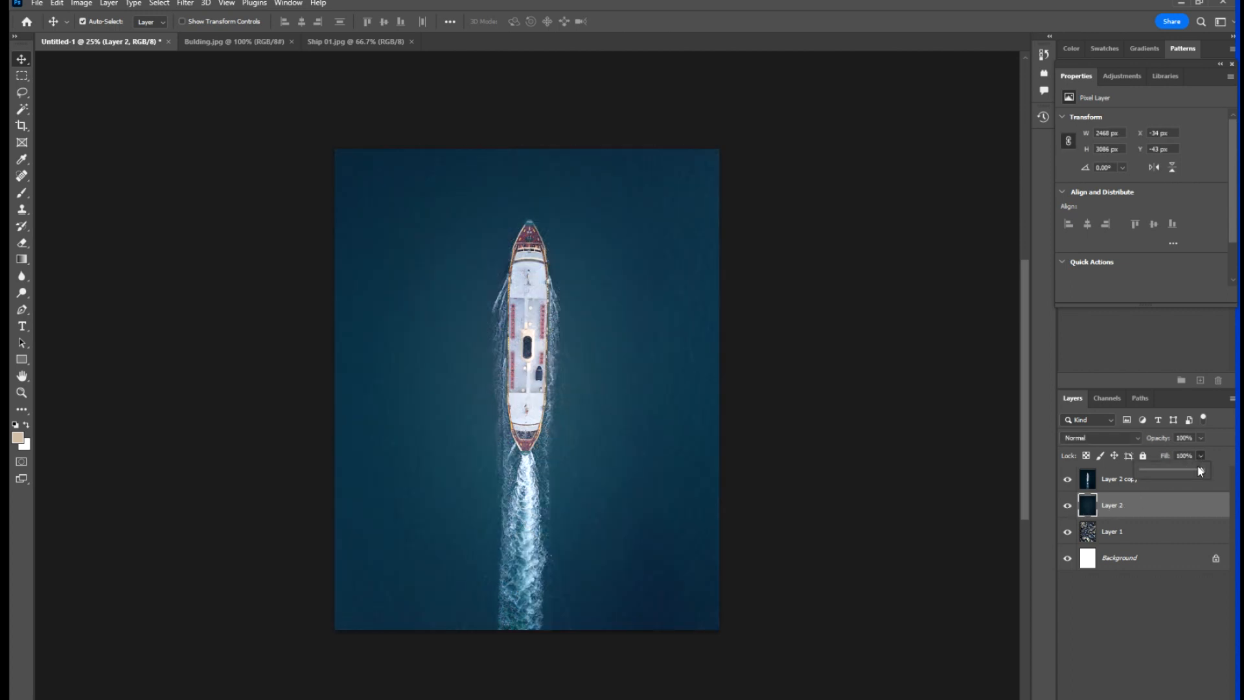
click(1183, 470)
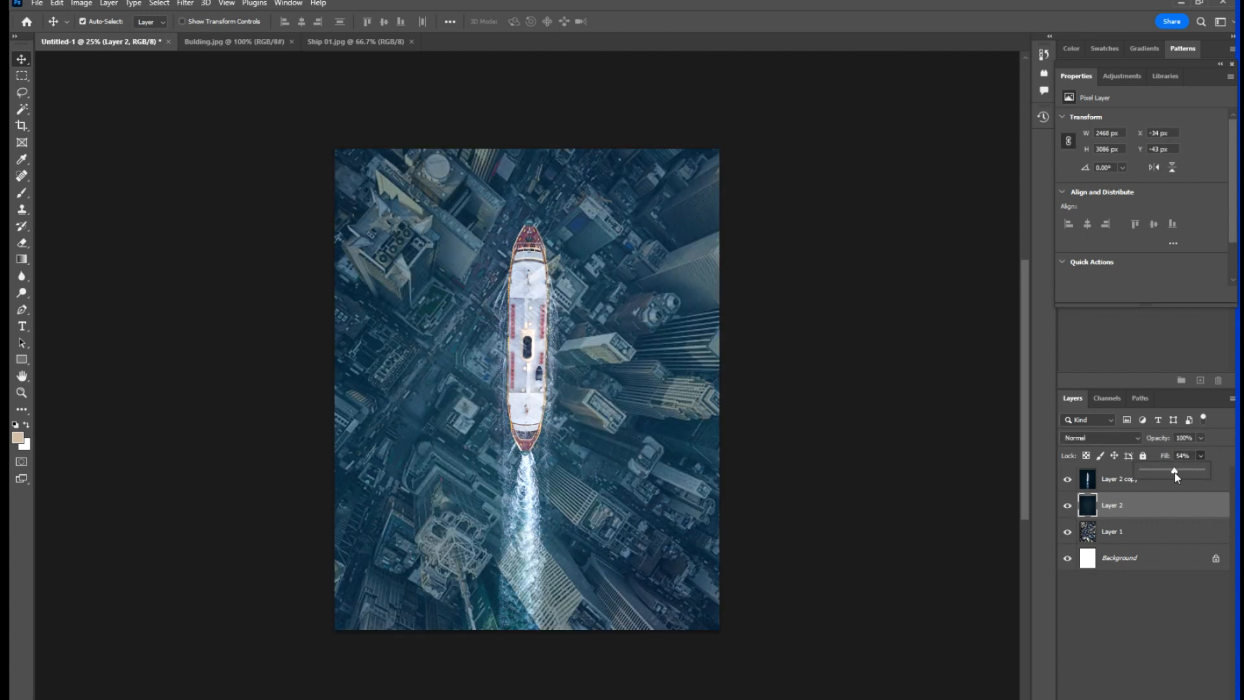
drag(1185, 478, 1185, 478)
Step: Select Layer 2 copy and examine how the ship and its wake blend with the city, up close and as a whole
click(1132, 484)
click(1132, 484)
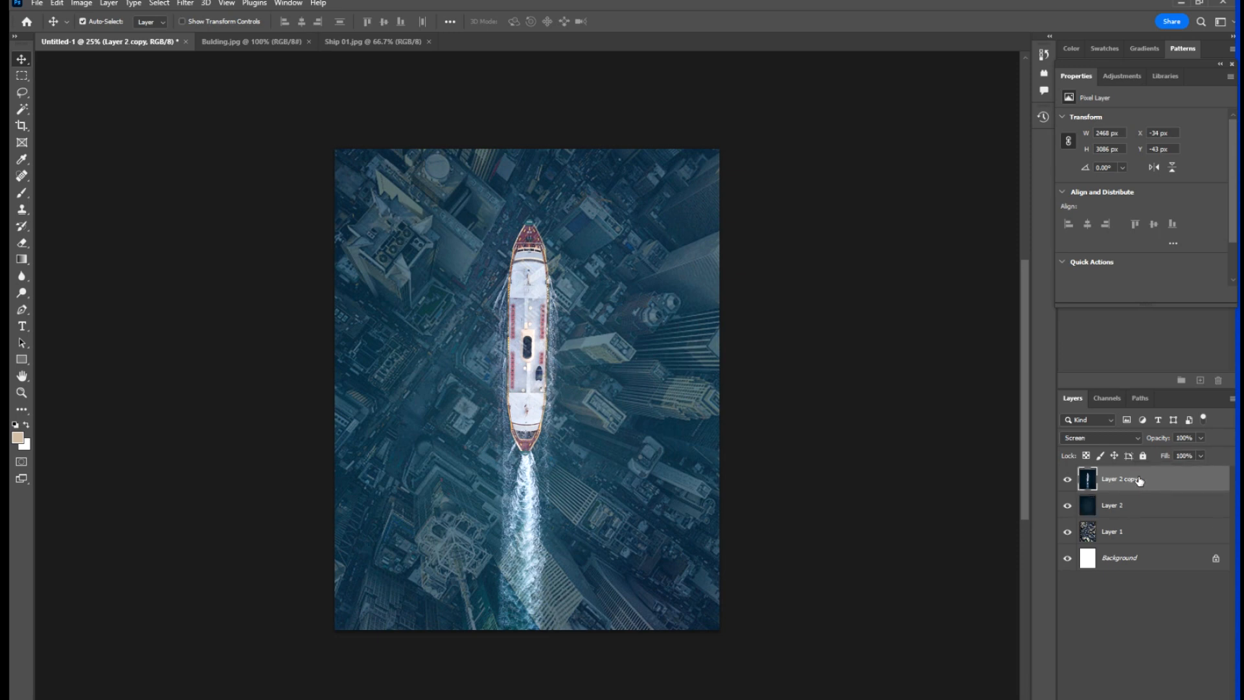
key(ctrl+plus)
key(ctrl+plus)
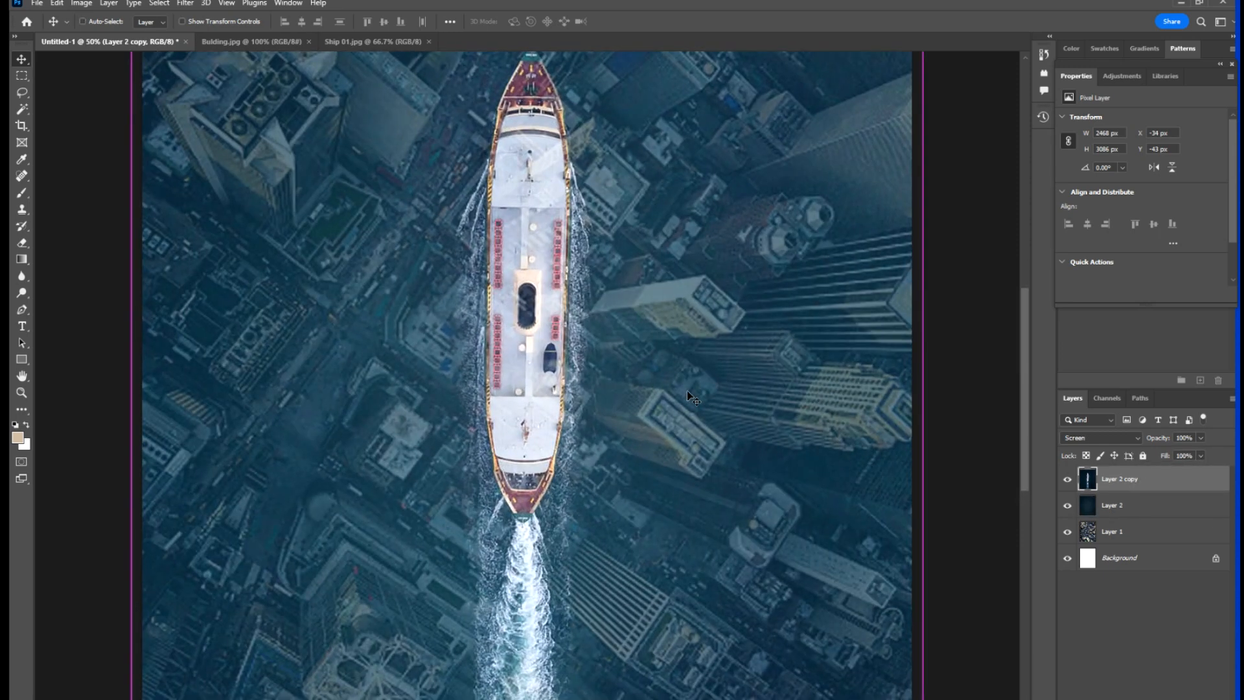
key(ctrl+minus)
key(ctrl+minus)
key(ctrl+plus)
key(ctrl+plus)
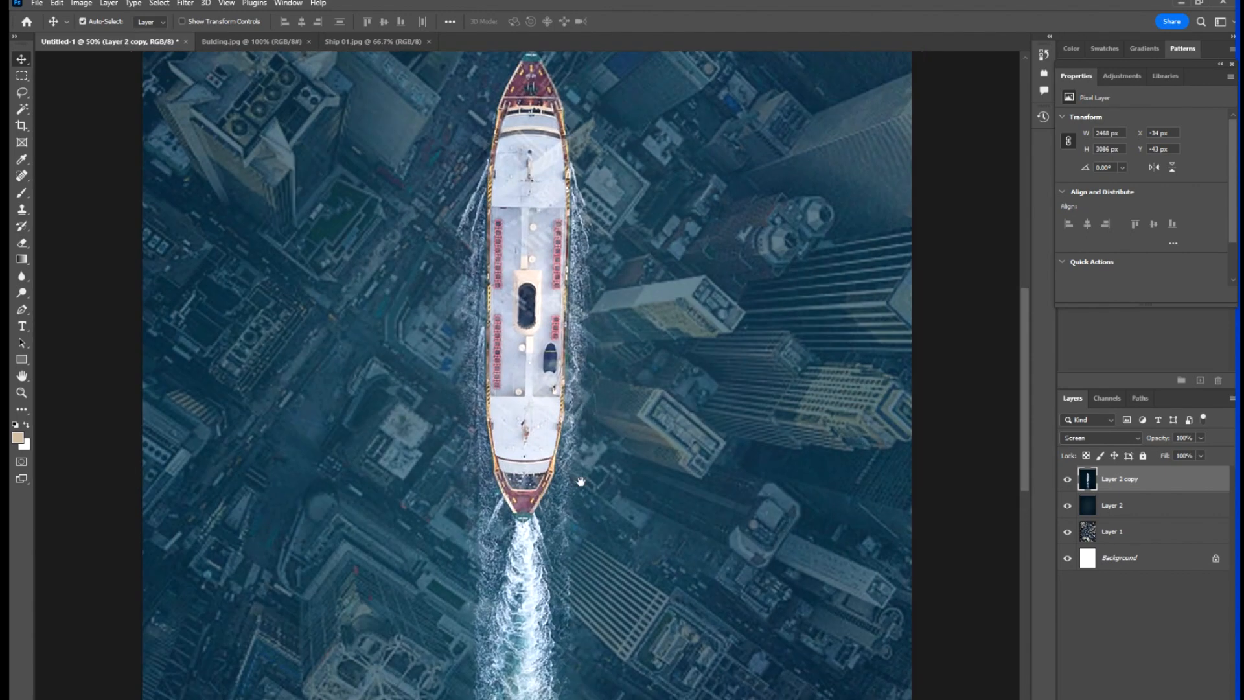
drag(585, 317, 590, 294)
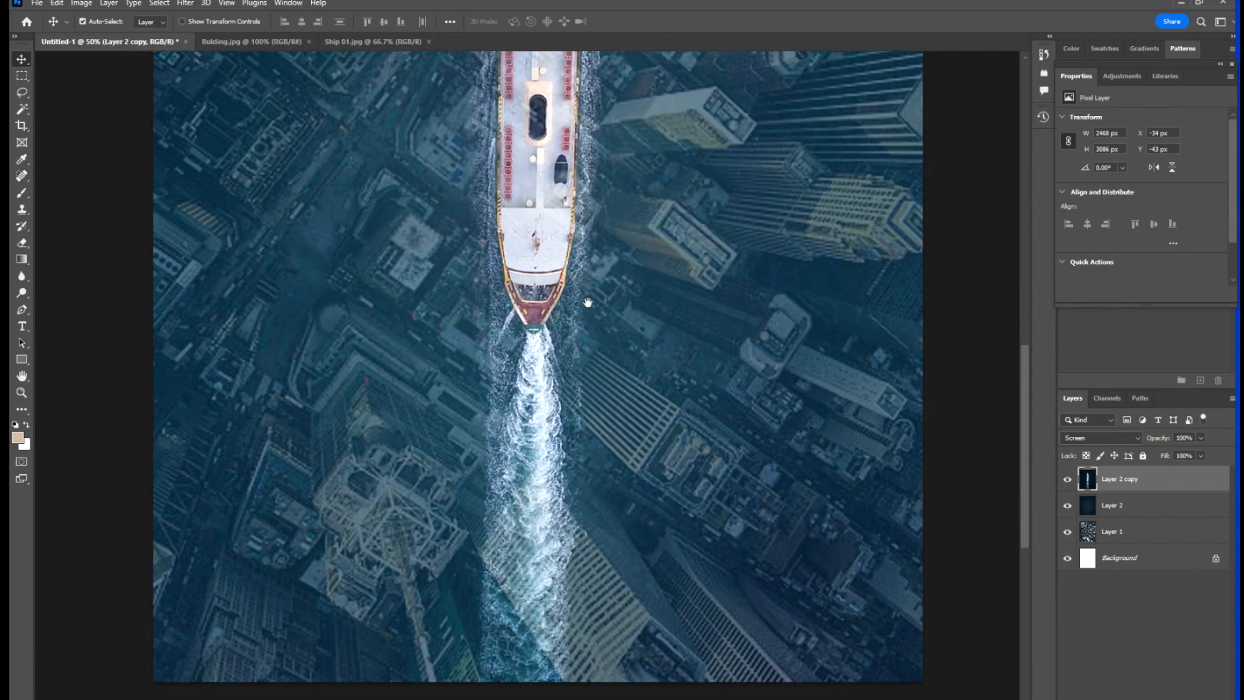
key(ctrl+minus)
key(ctrl+minus)
key(ctrl+minus)
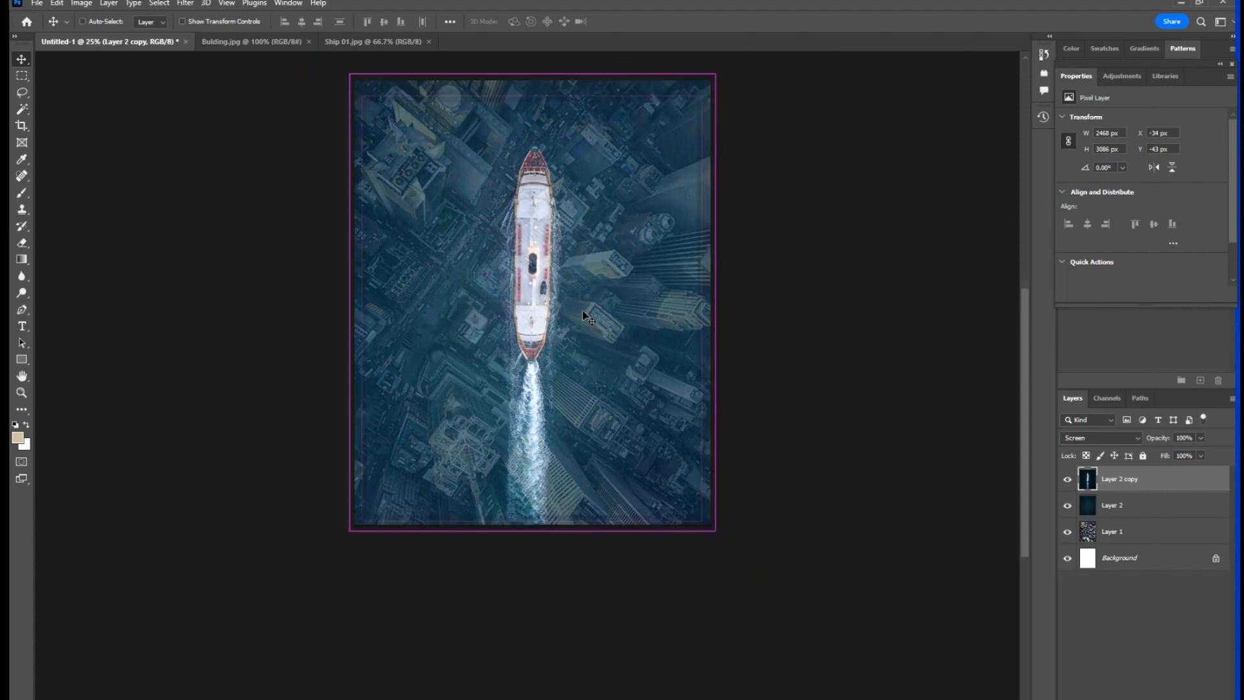
Step: Scale Layer 2 copy up proportionally around its centre to 2996 × 3746 px so the ship appears larger over the city
key(ctrl+plus)
drag(576, 265, 566, 363)
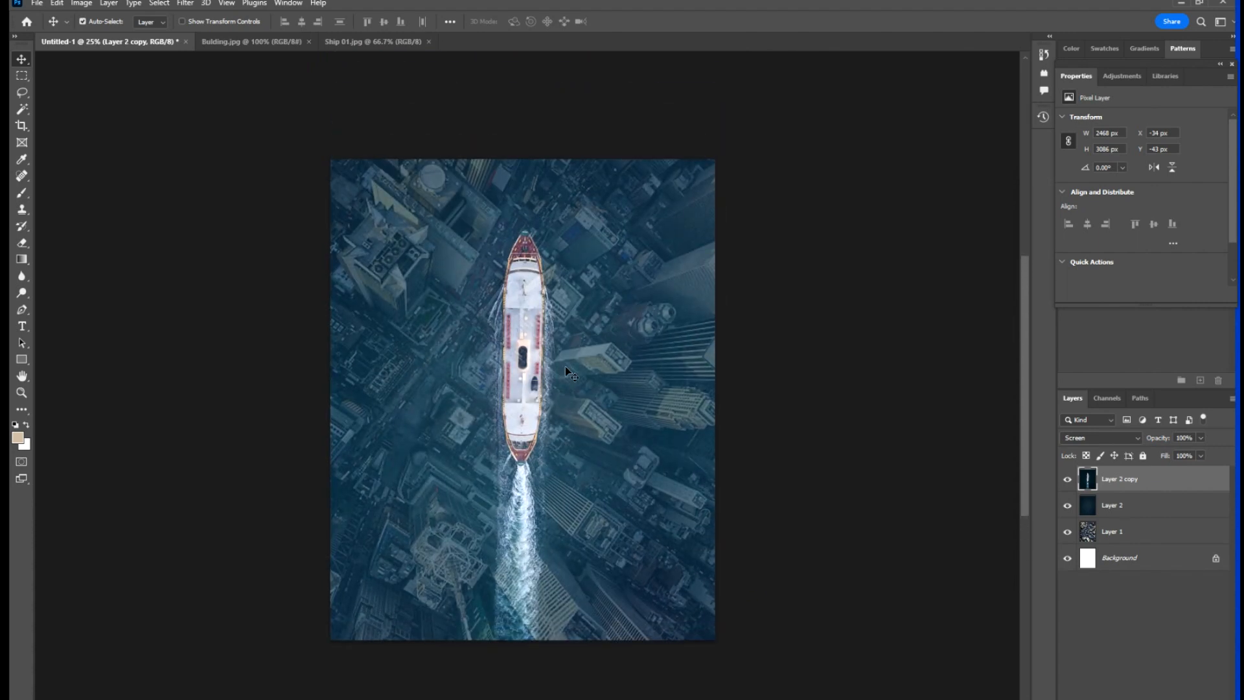
key(ctrl+t)
key(alt+shift)
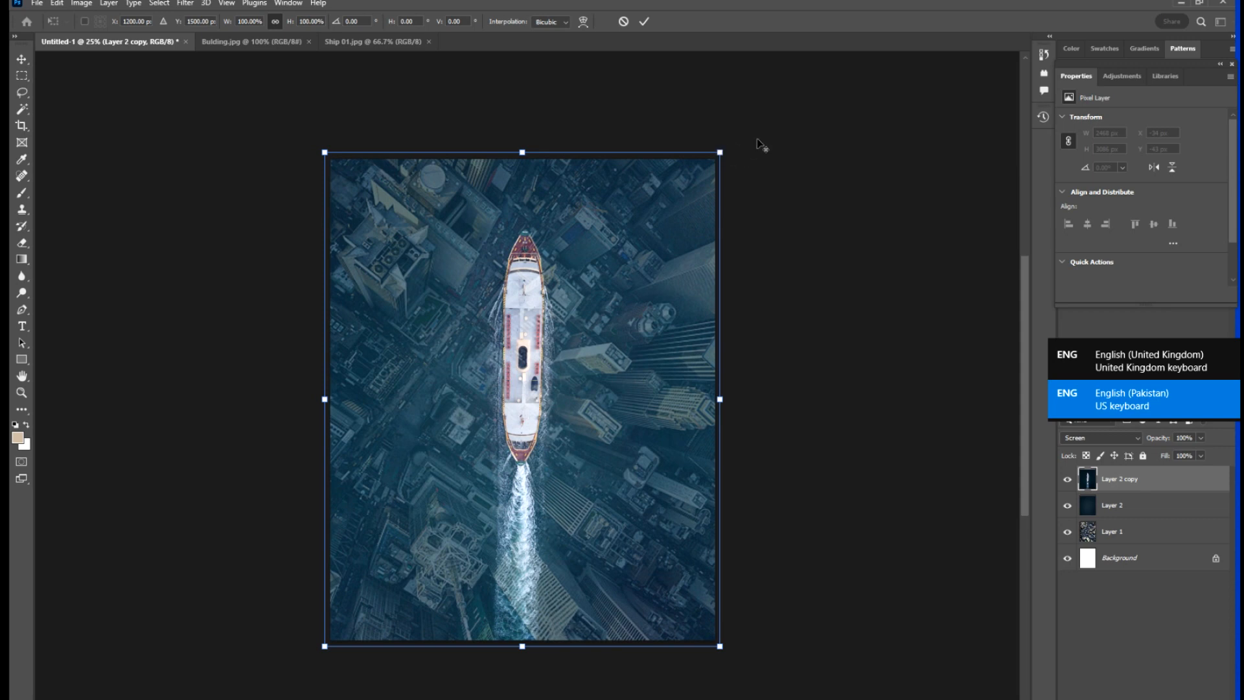
drag(721, 154, 786, 120)
key(Return)
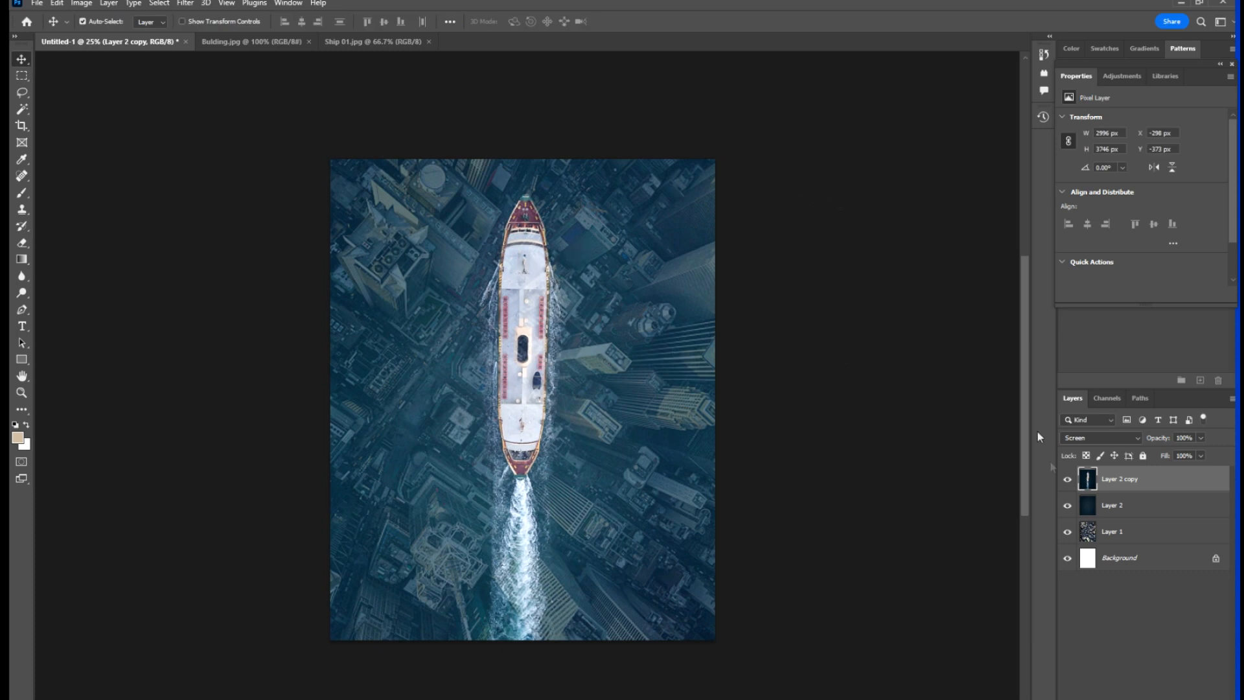
Step: Move the city image on Layer 1 down 282 px and 17 px to the left, keeping the canvas fully covered
click(1114, 532)
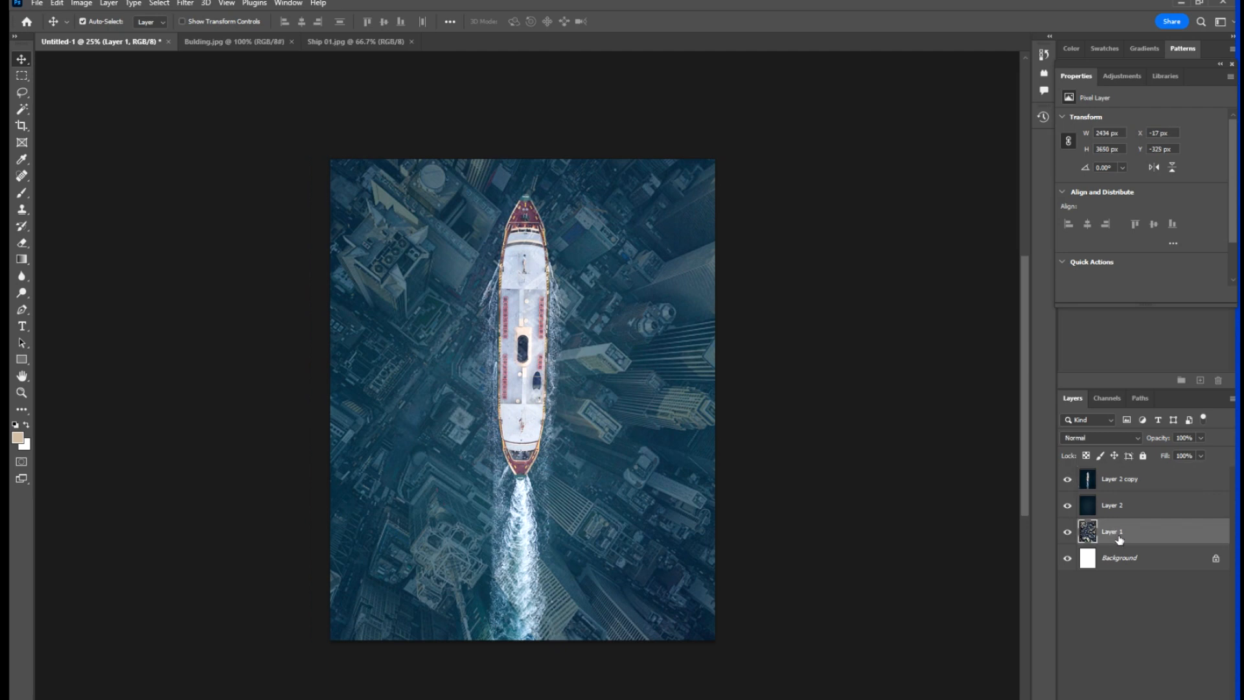
key(ctrl+t)
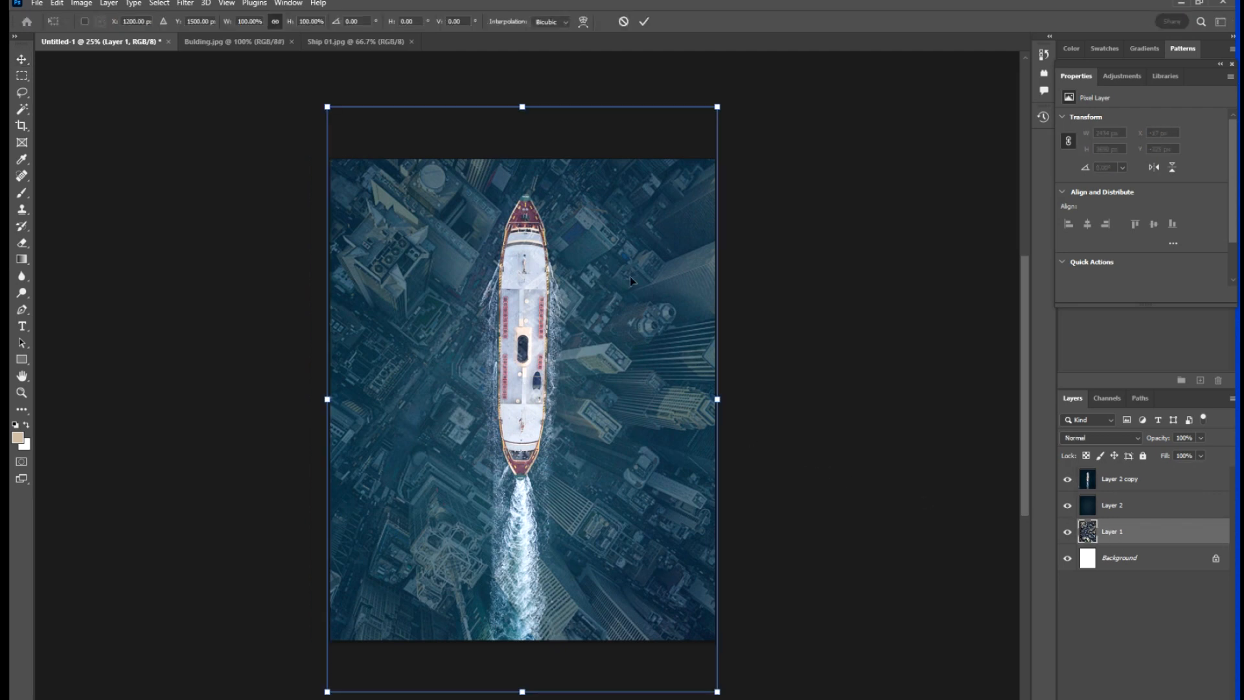
drag(643, 240, 638, 281)
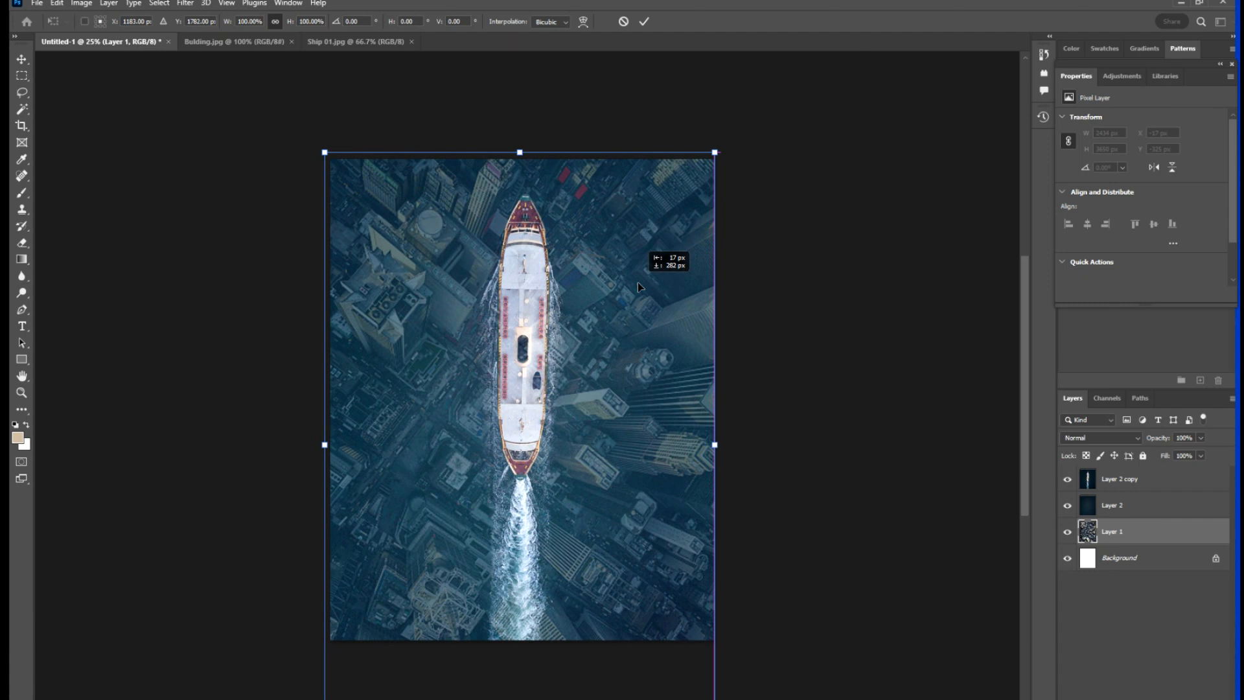
key(Return)
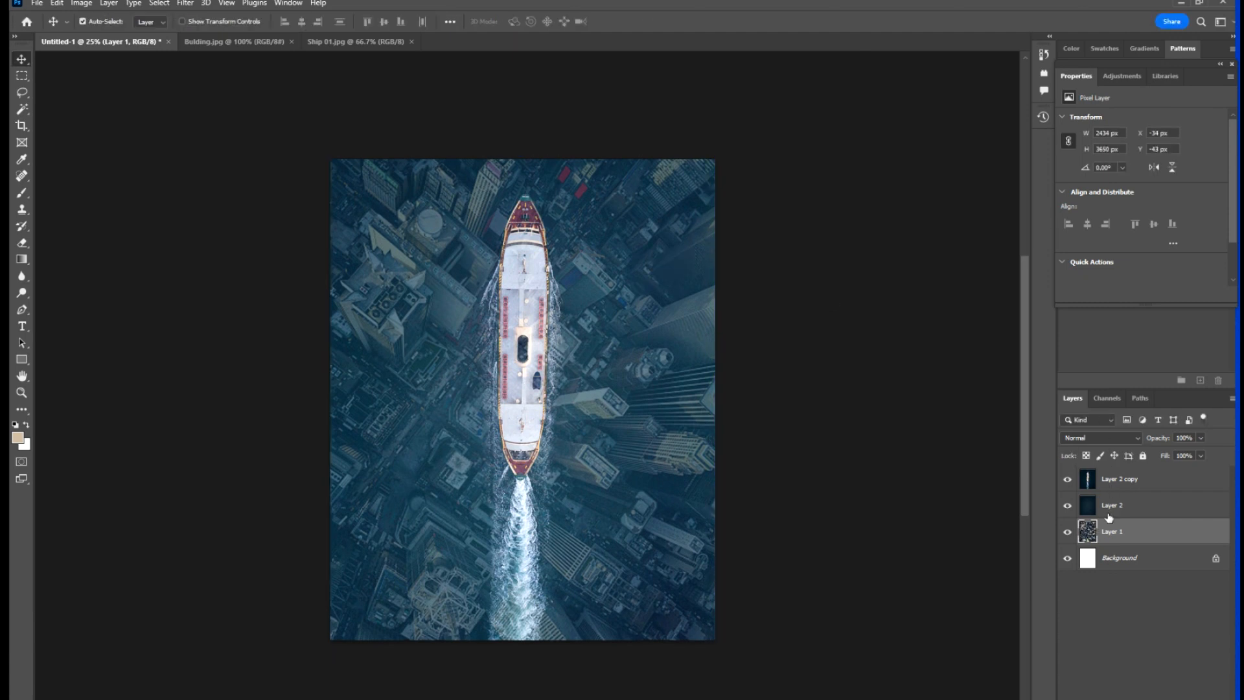
Step: Check Layer 2 copy's contribution by hiding and reshowing it, and convert the layer to a Smart Object
click(1101, 485)
click(1067, 482)
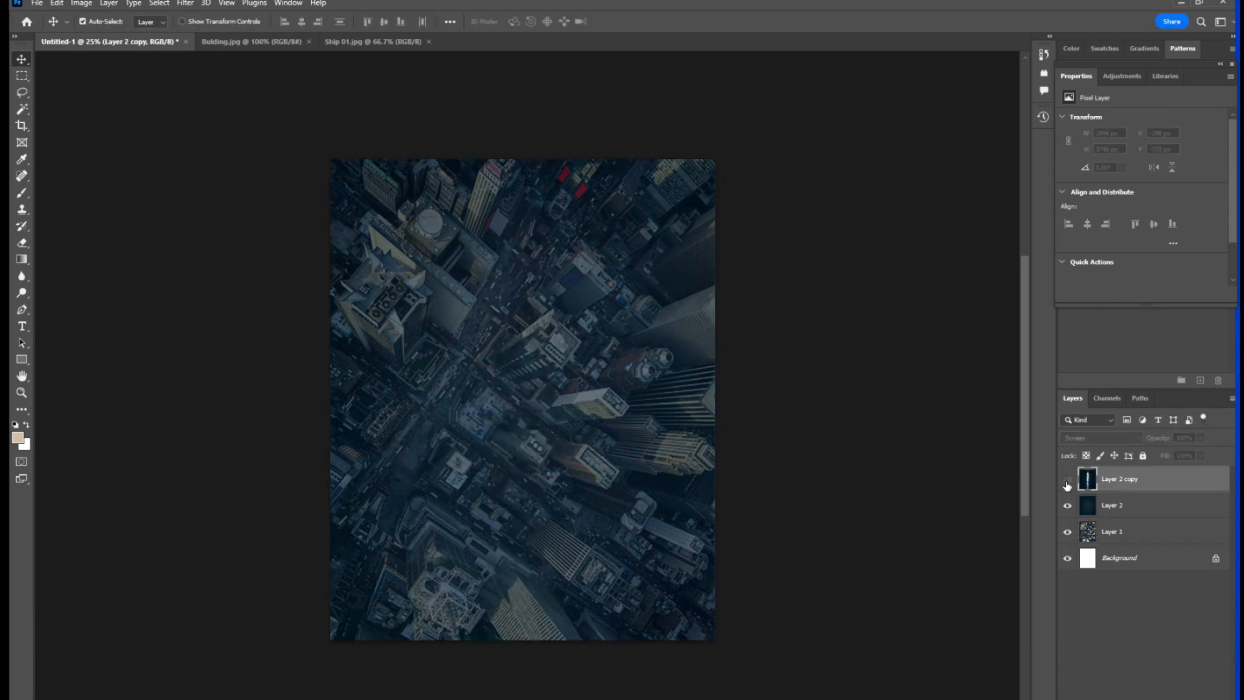
click(1067, 485)
right_click(1104, 481)
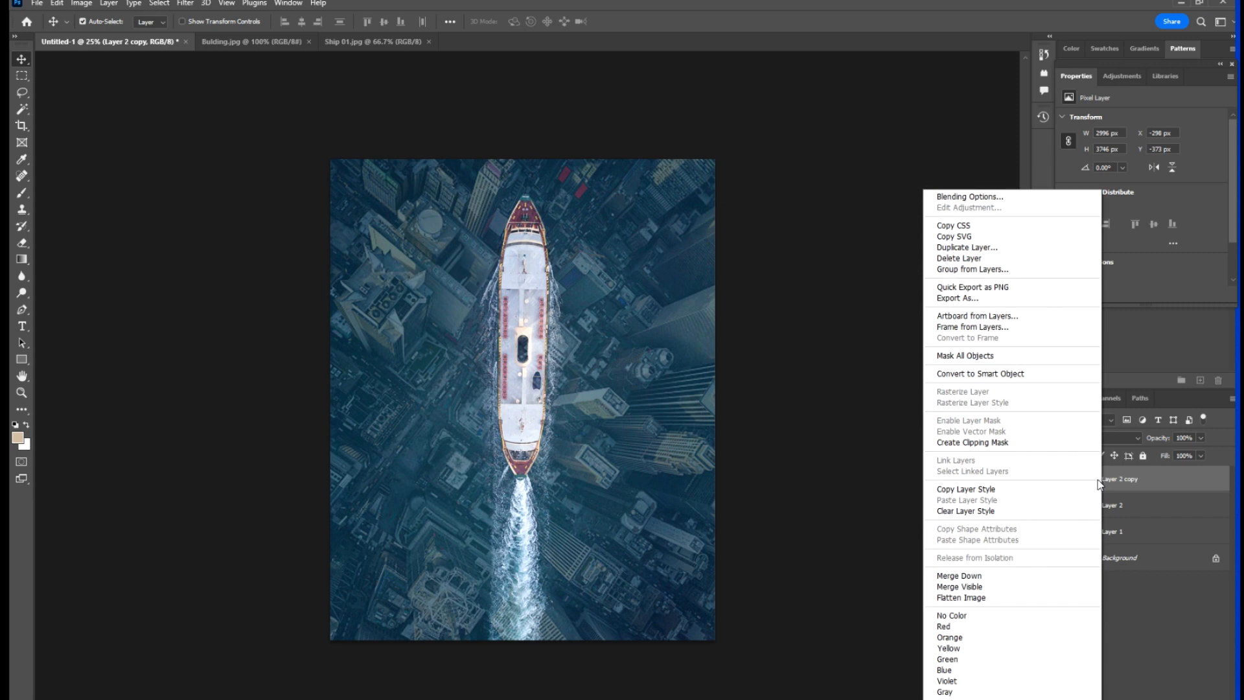
click(1010, 374)
key(ctrl+t)
drag(560, 309, 565, 475)
key(Return)
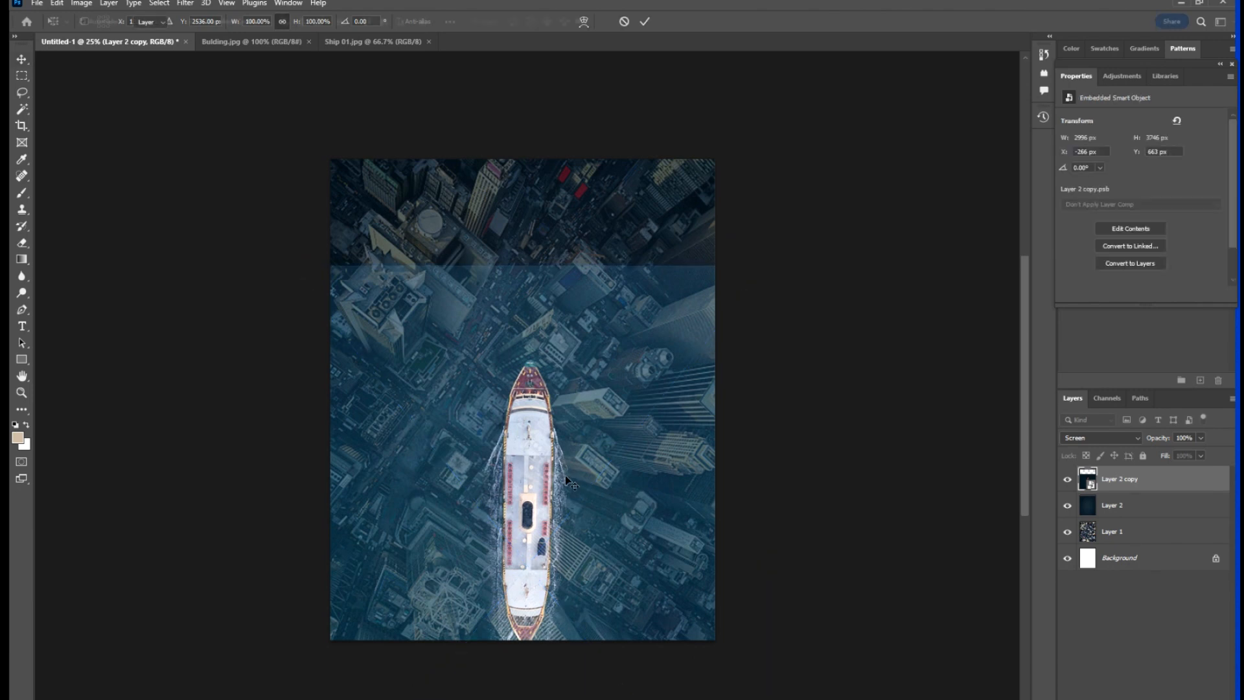
key(ctrl+z)
Step: Move the ship Smart Object straight down until its upper edge aligns with the canvas's upper edge at Y 0 px
key(ctrl+t)
drag(564, 427, 565, 451)
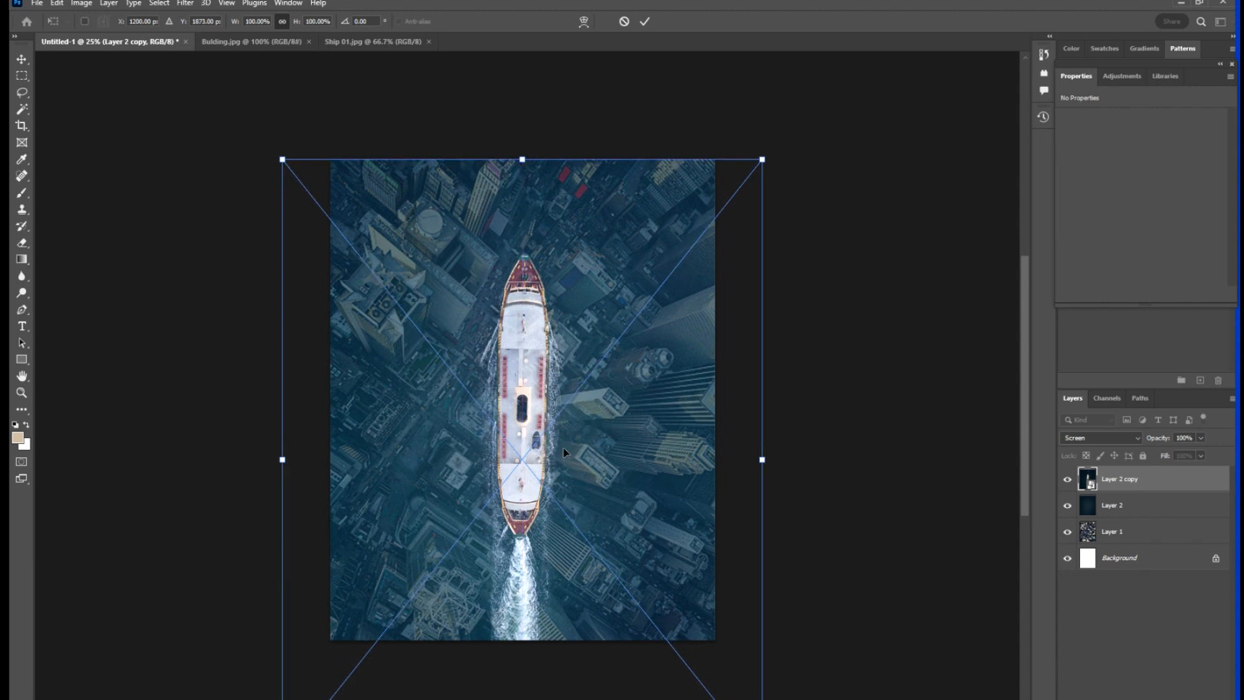
key(Return)
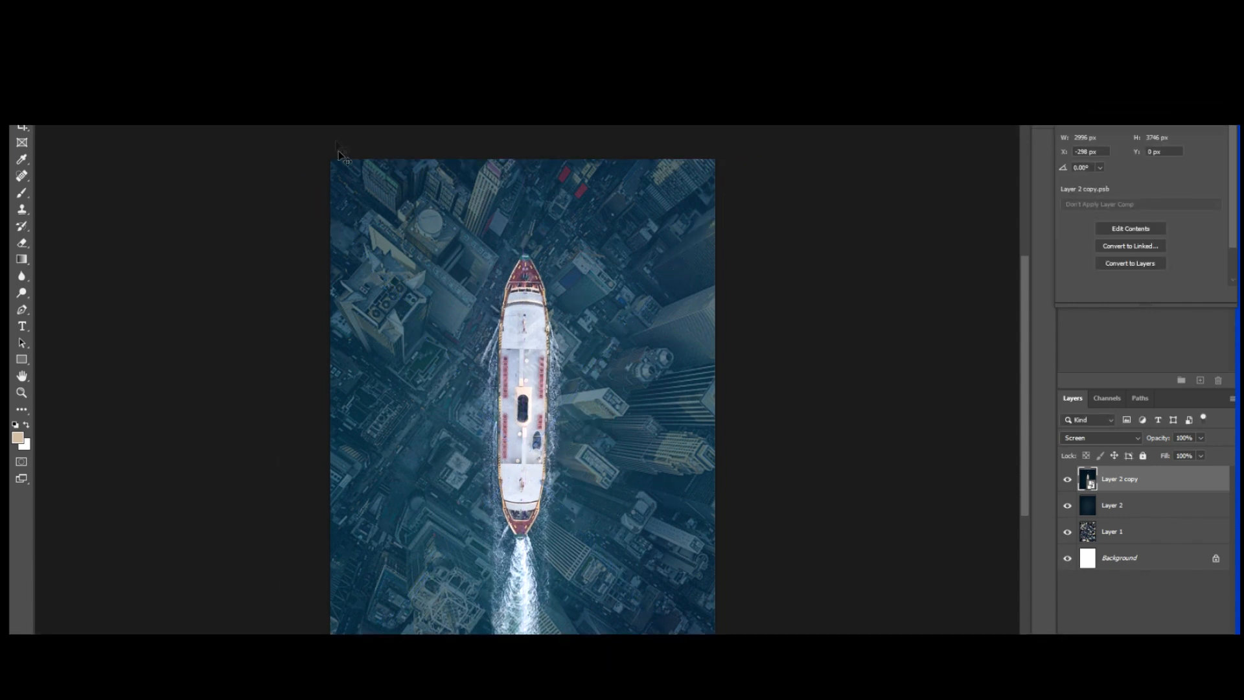